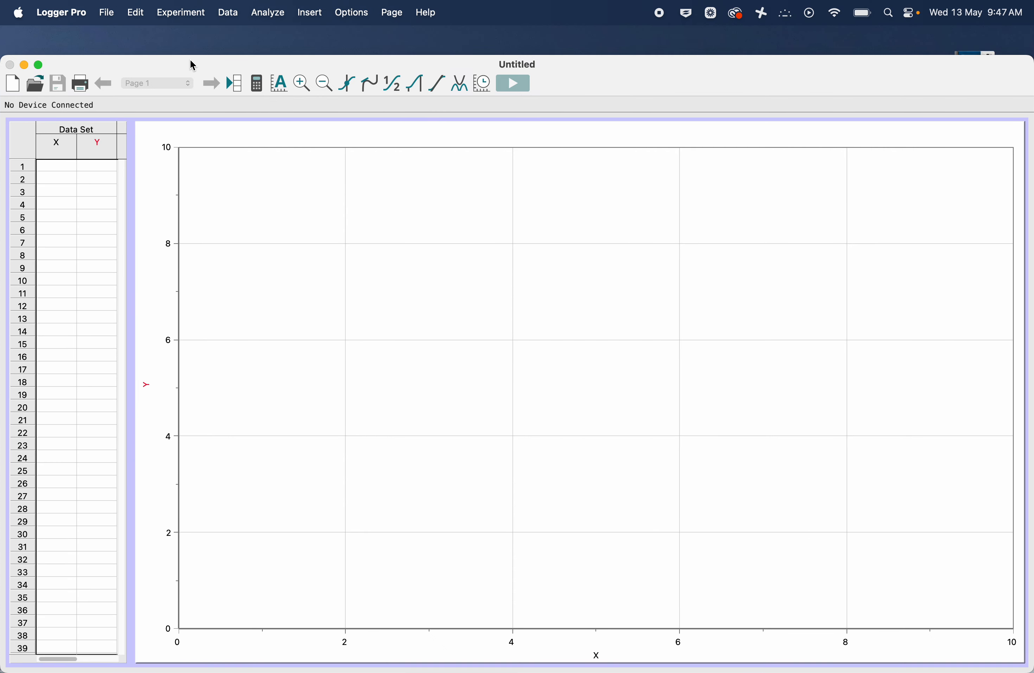
# Step: Insert the movie Basketball Drop.mov from the Desktop into the document
pyautogui.moveTo(193, 65); pyautogui.dragTo(185, 33)
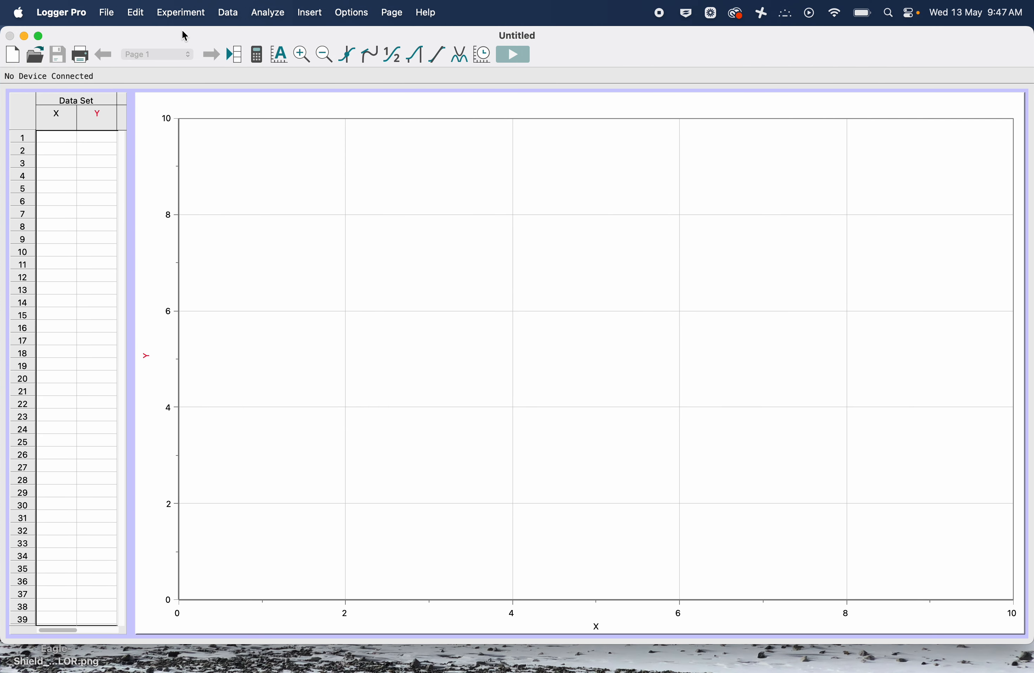
pyautogui.click(309, 13)
pyautogui.moveTo(276, 19)
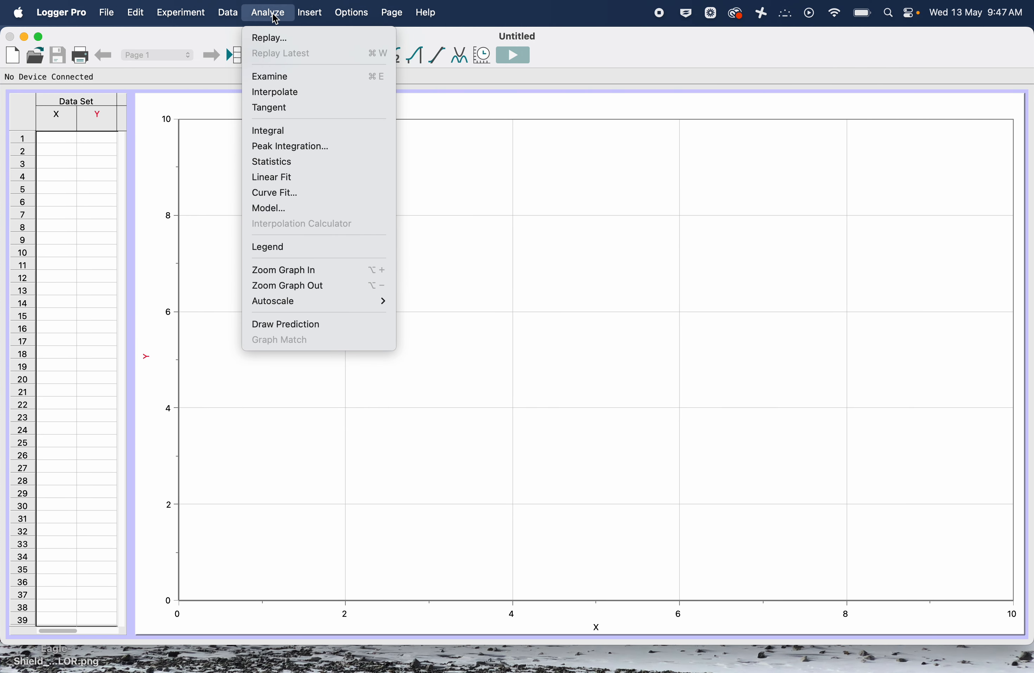
pyautogui.moveTo(239, 19)
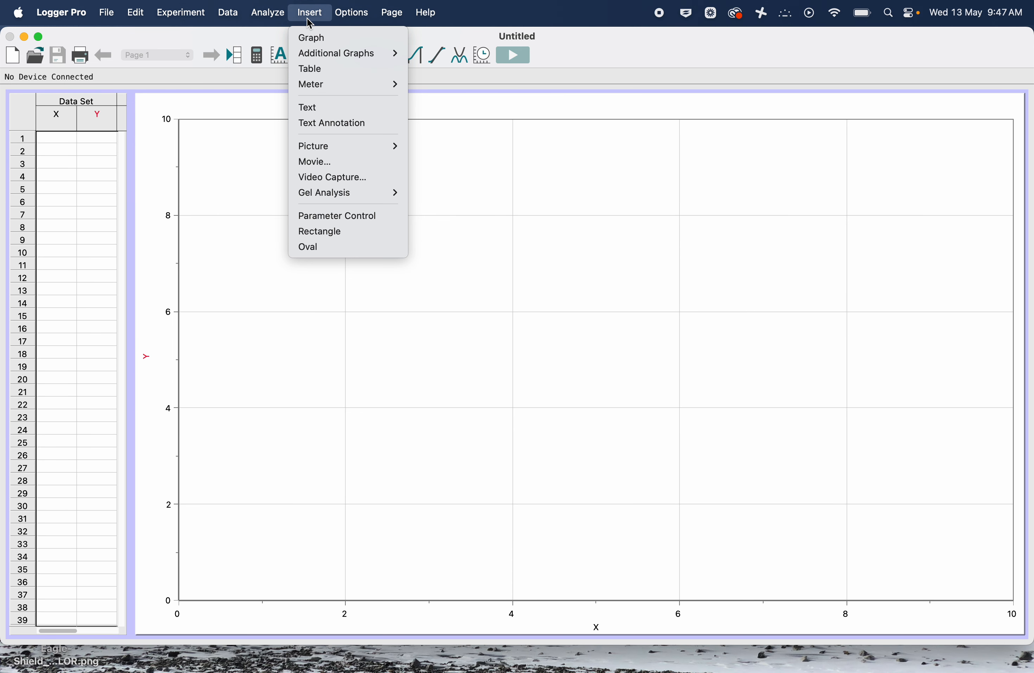
pyautogui.click(328, 163)
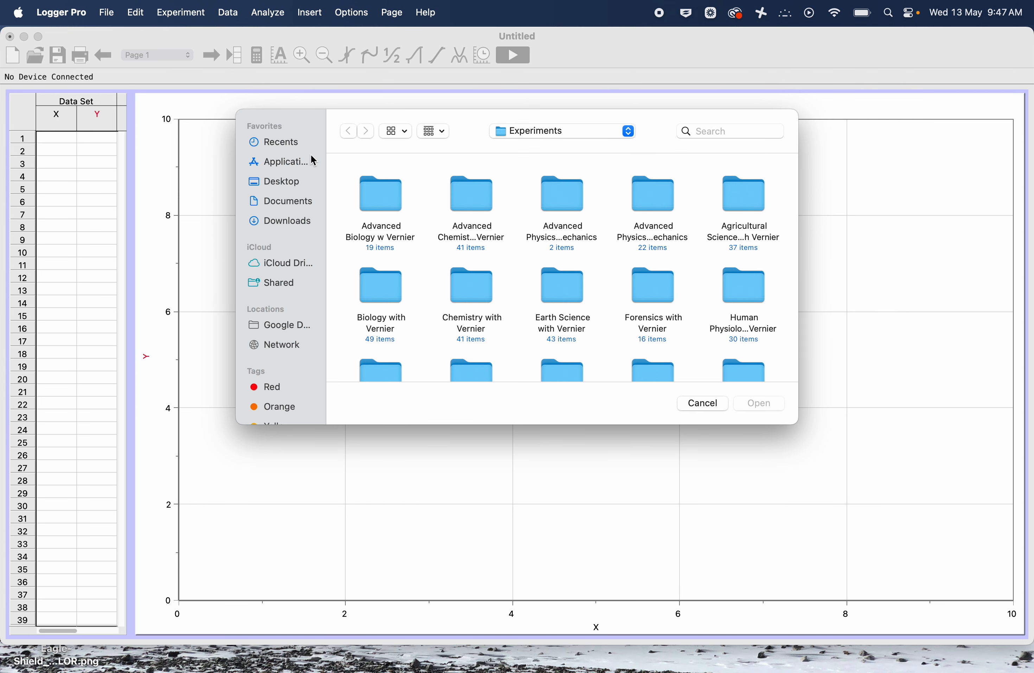
pyautogui.click(284, 181)
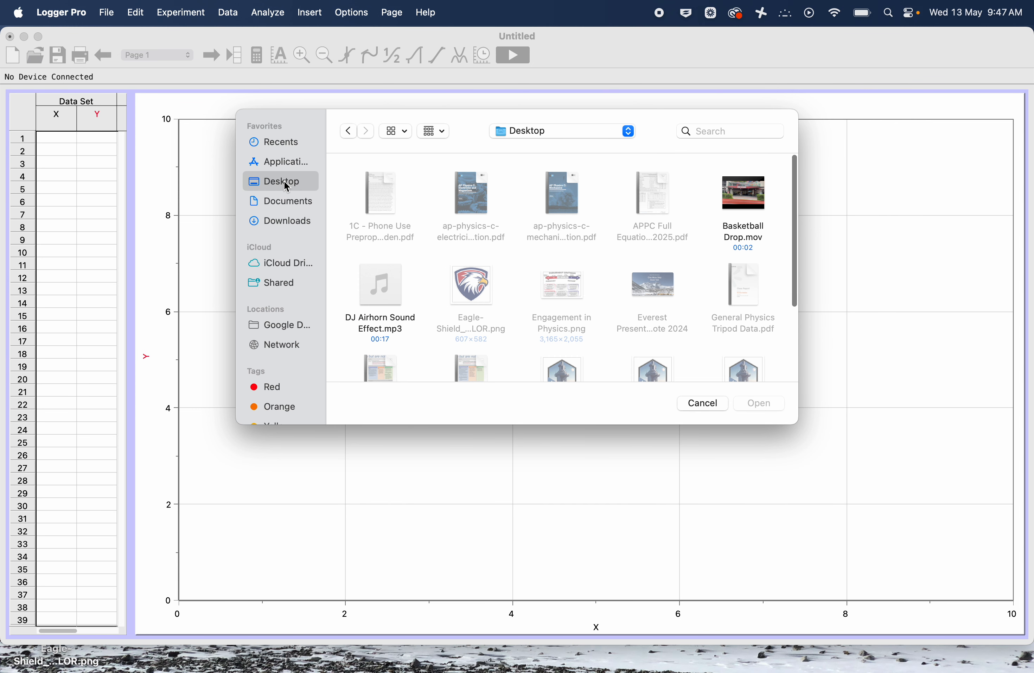
pyautogui.click(759, 233)
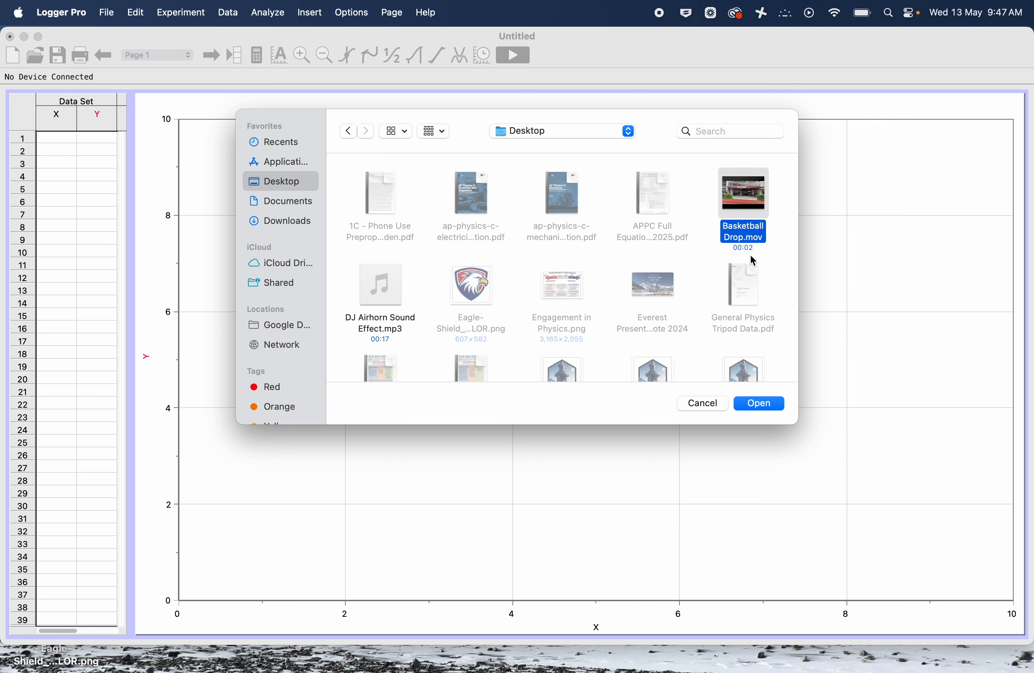
pyautogui.click(769, 409)
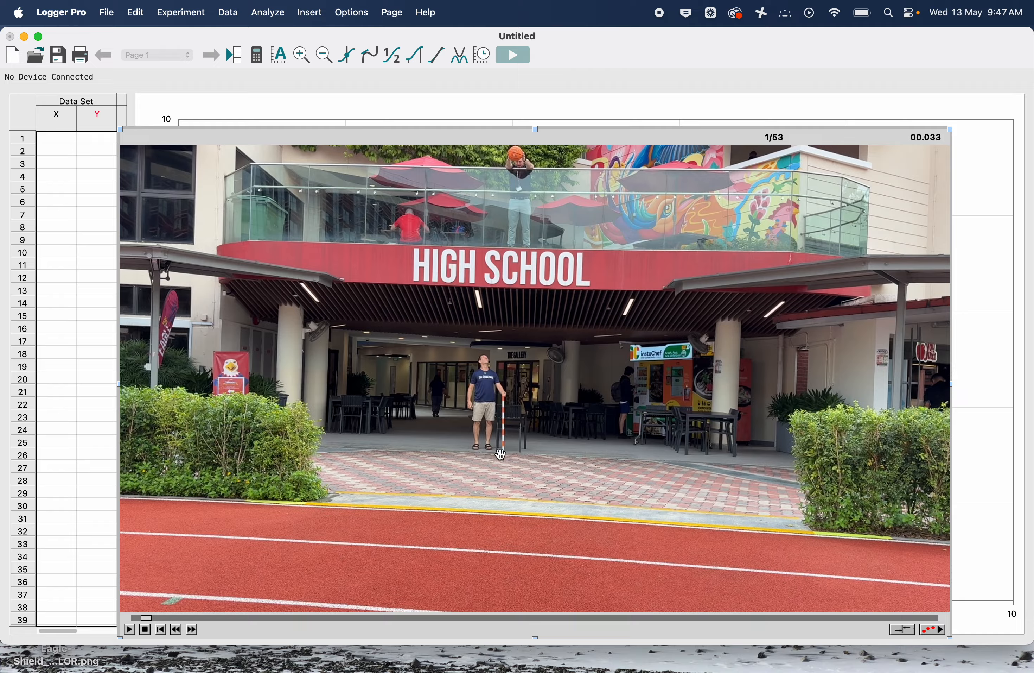
# Step: Play the basketball drop movie through and rewind it to the first frame
pyautogui.click(130, 629)
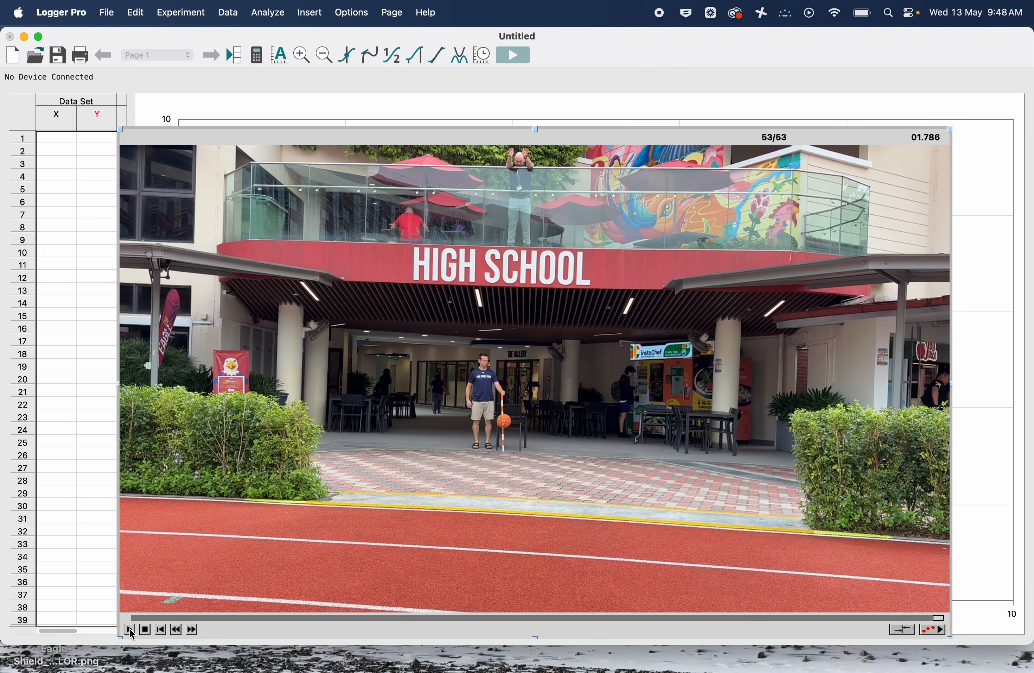
pyautogui.click(130, 630)
pyautogui.click(162, 631)
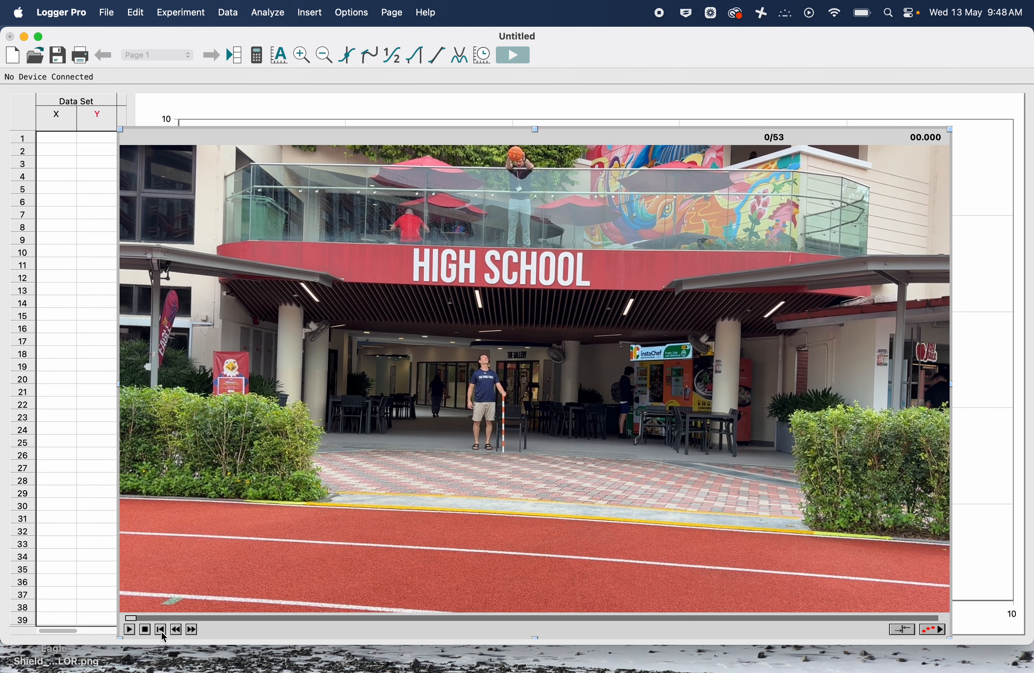
# Step: Turn on video analysis for the movie and place the coordinate origin level with the bottom of the held basketball
pyautogui.click(938, 632)
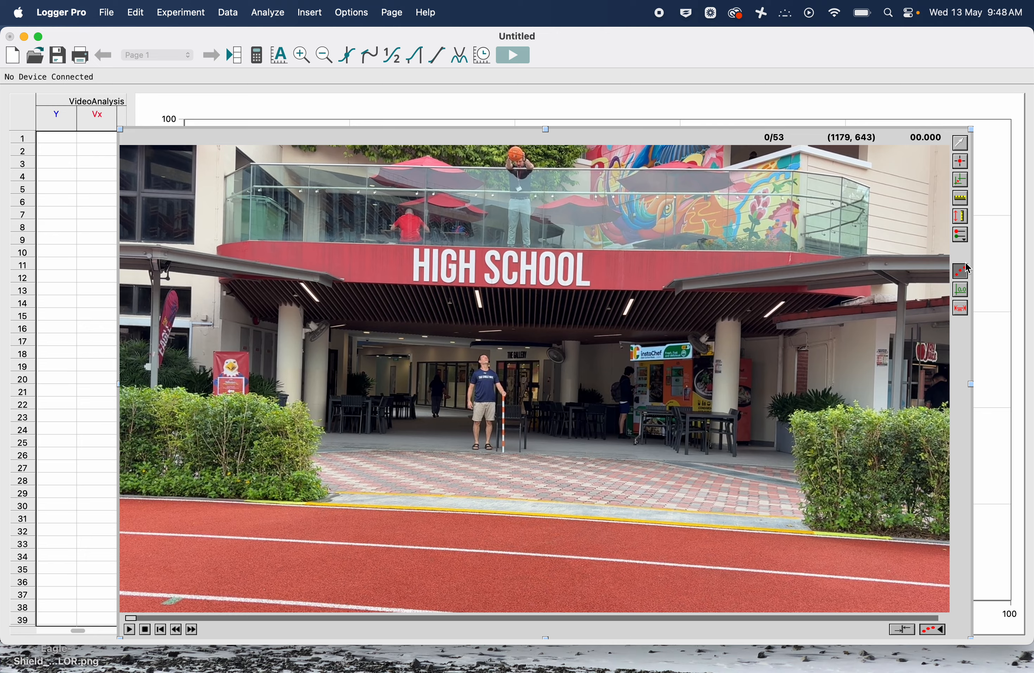
pyautogui.click(963, 179)
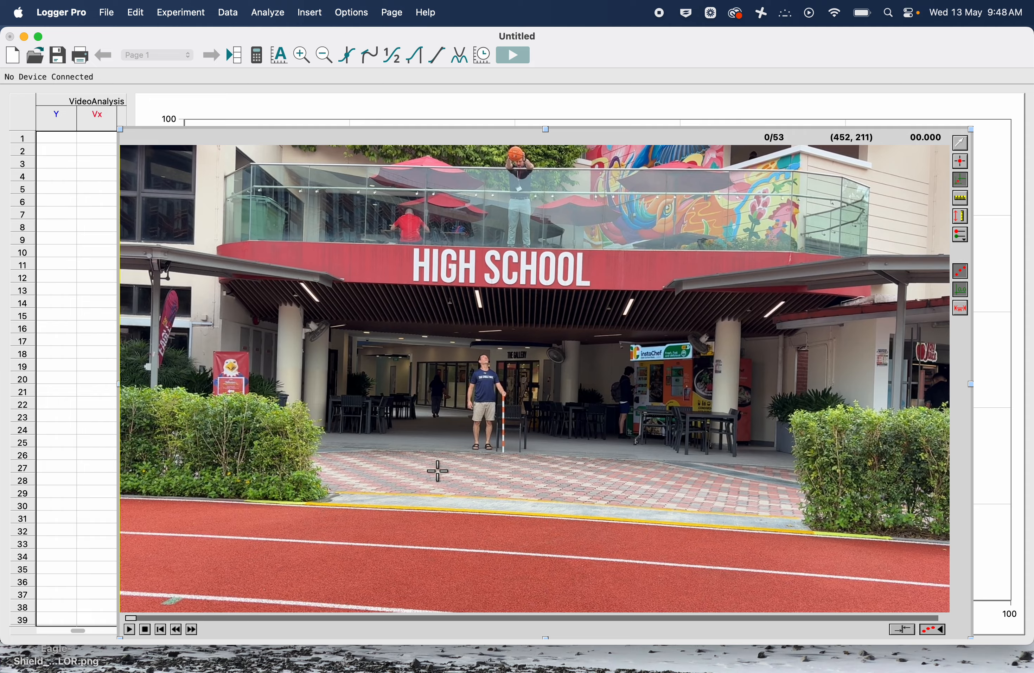
pyautogui.click(503, 455)
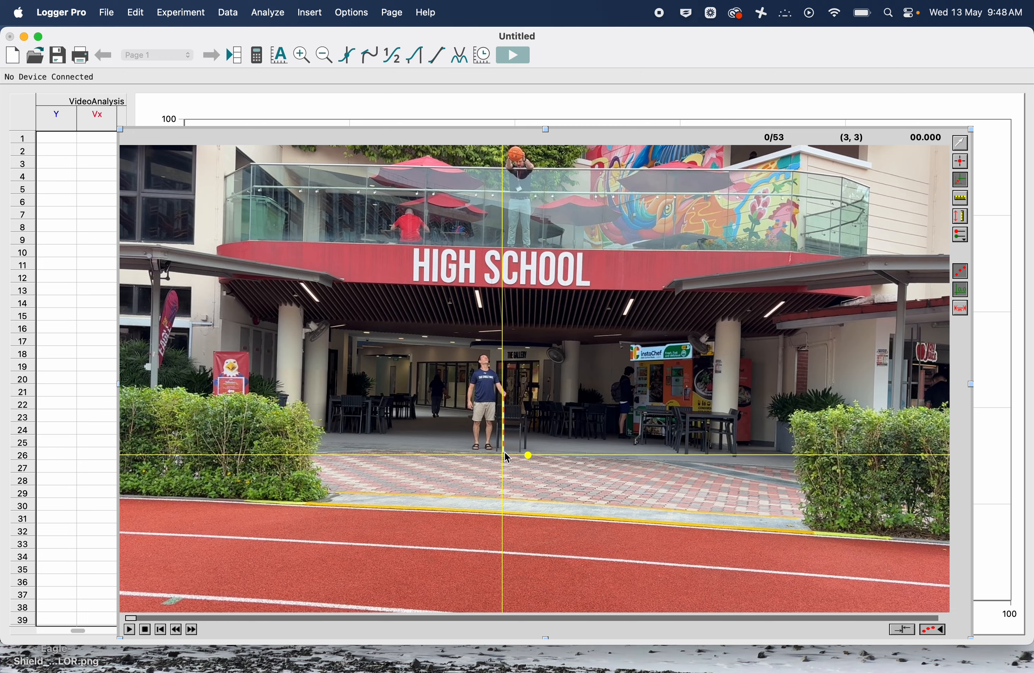
pyautogui.click(505, 161)
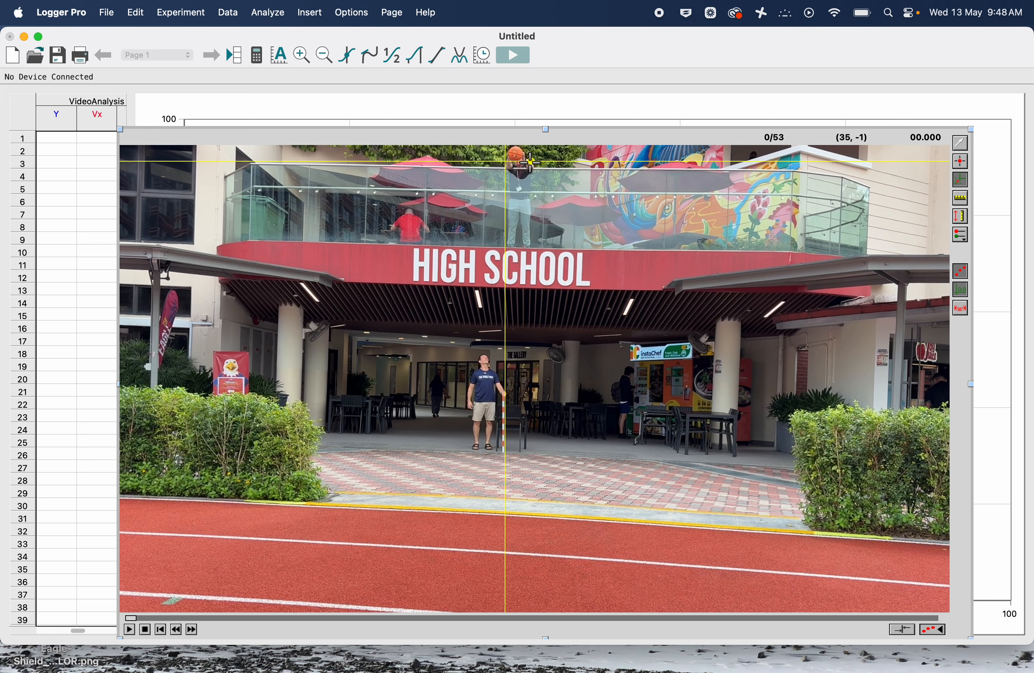
# Step: Rotate the coordinate axes about 180° so downward is positive, and shift the origin to just beside the held basketball
pyautogui.moveTo(532, 164); pyautogui.dragTo(472, 161)
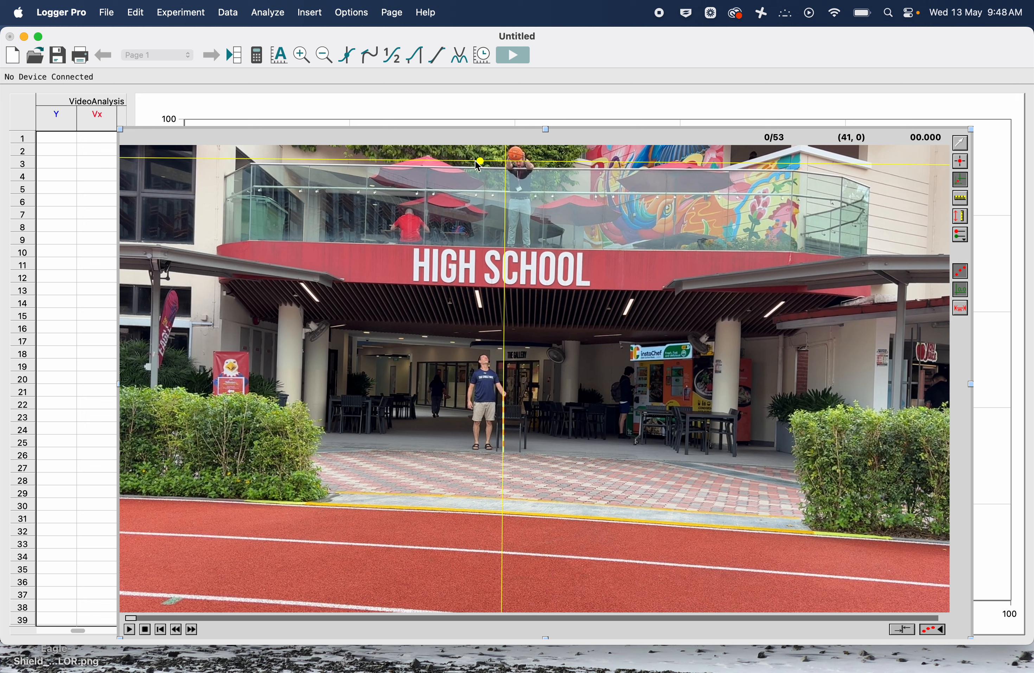
pyautogui.click(537, 159)
pyautogui.click(543, 160)
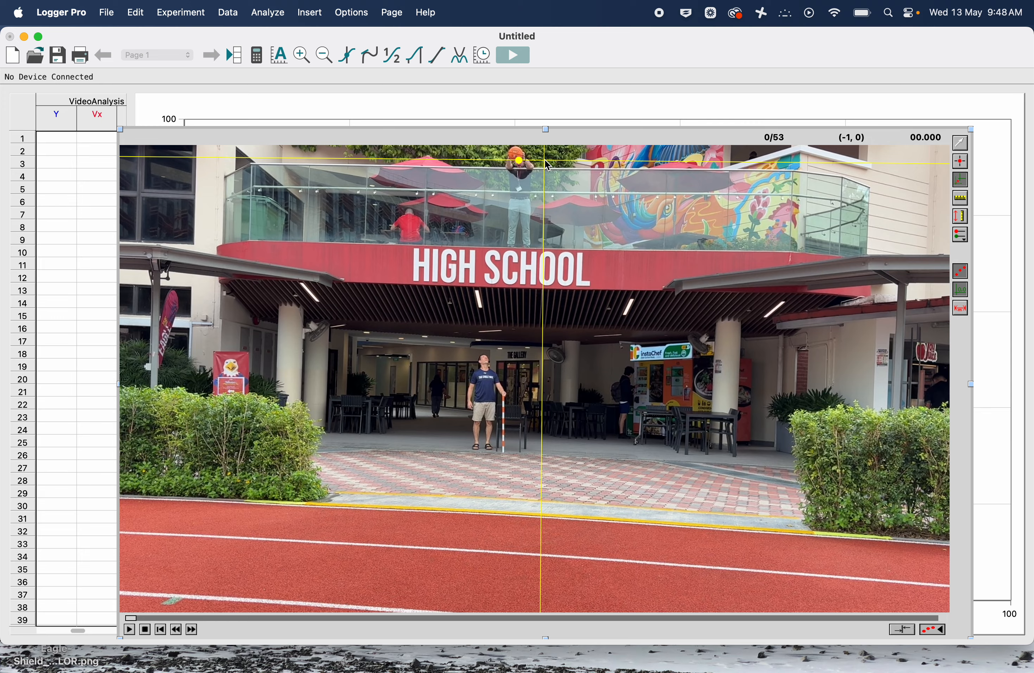
pyautogui.moveTo(516, 160); pyautogui.dragTo(516, 161)
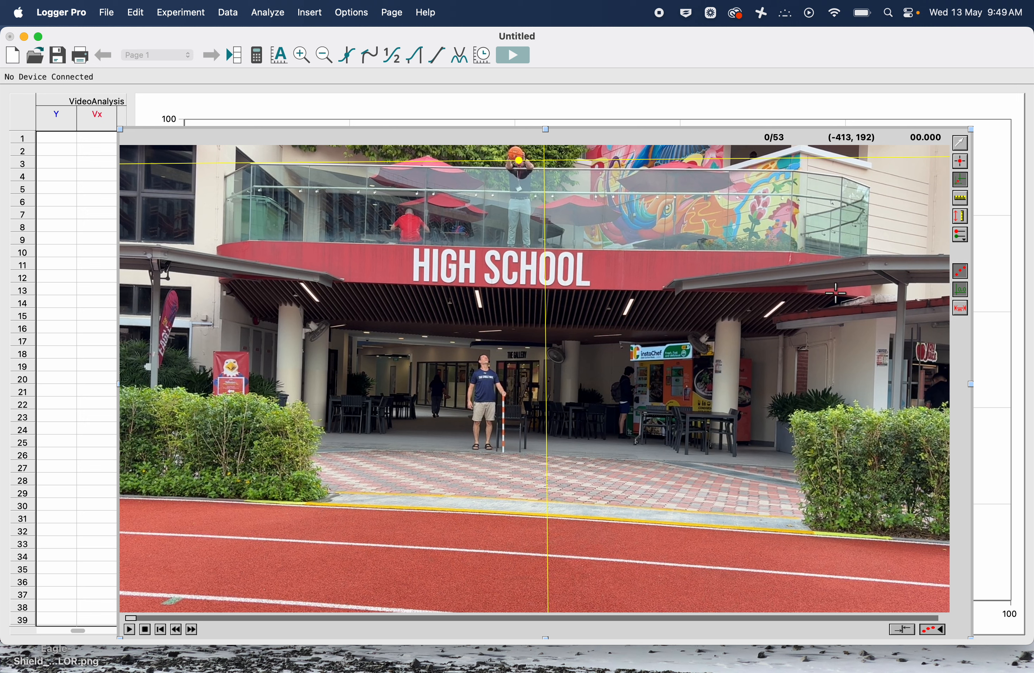
# Step: Draw a photo distance along the striped stick and set the video scale along the same stick to 1 m
pyautogui.click(963, 217)
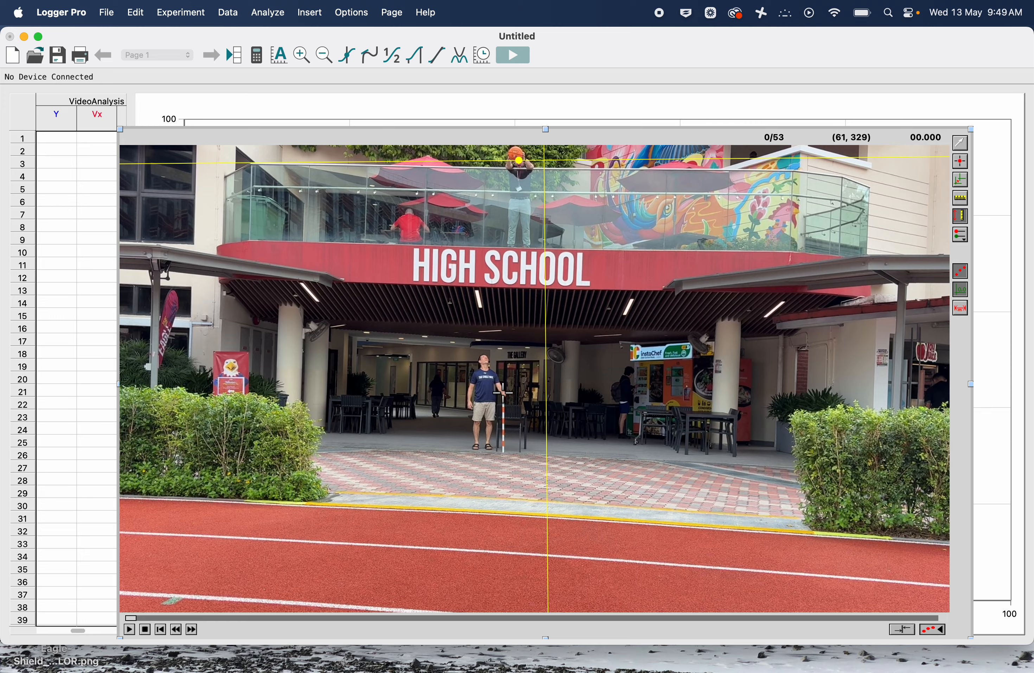
pyautogui.moveTo(503, 393); pyautogui.dragTo(505, 453)
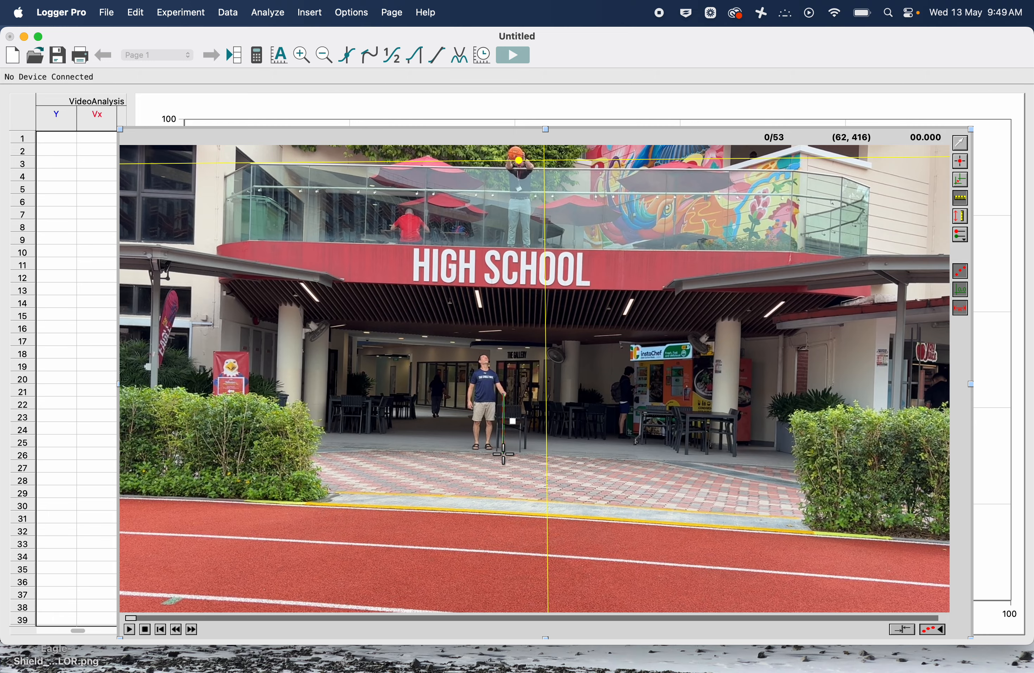
pyautogui.moveTo(504, 454); pyautogui.dragTo(506, 457)
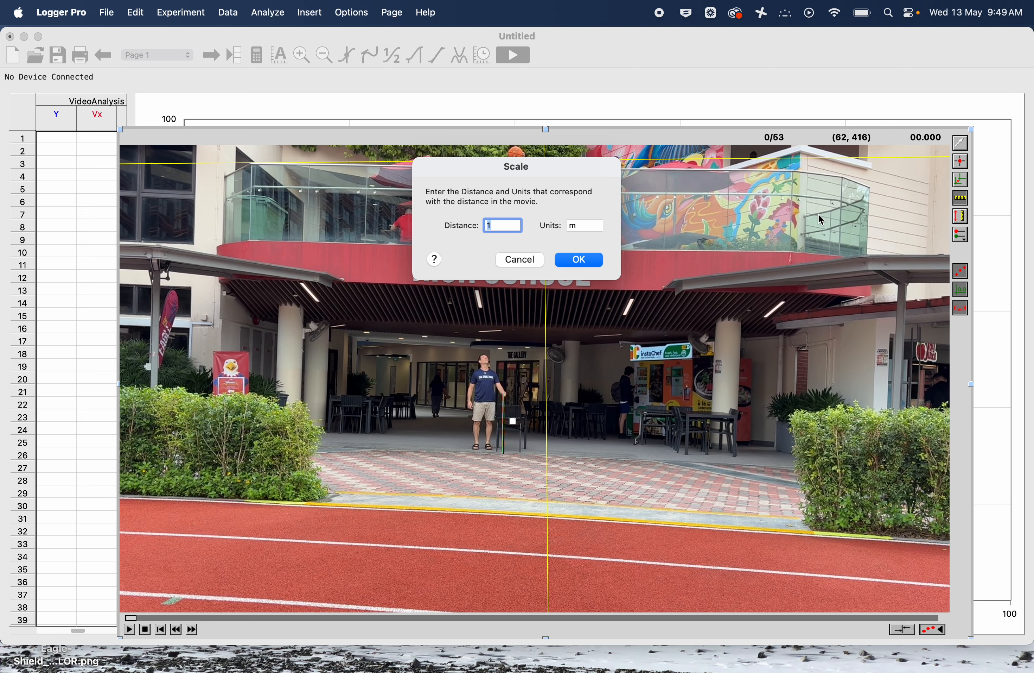
pyautogui.click(581, 260)
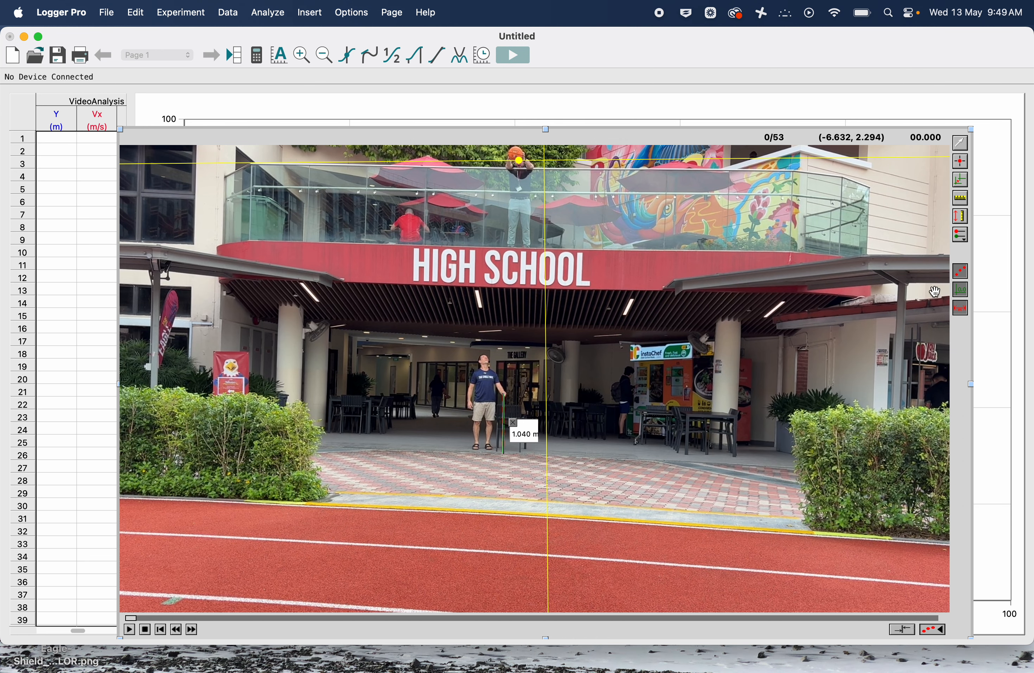
# Step: Toggle the point trail display and add a new point series to the video analysis
pyautogui.click(961, 235)
pyautogui.click(968, 257)
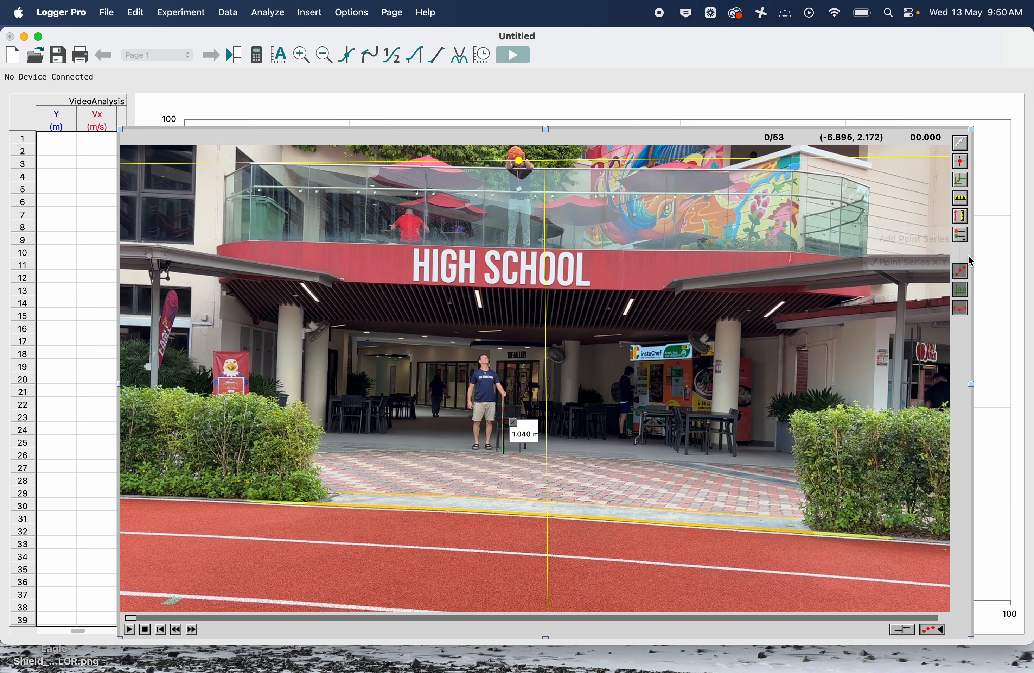
pyautogui.click(965, 278)
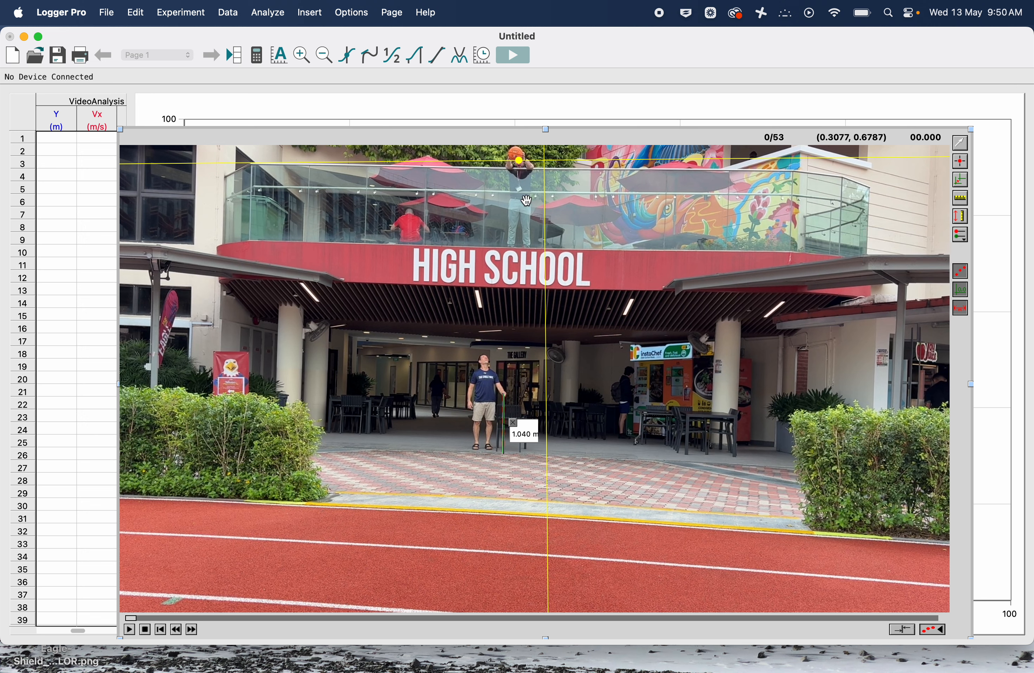
pyautogui.click(963, 236)
pyautogui.click(929, 248)
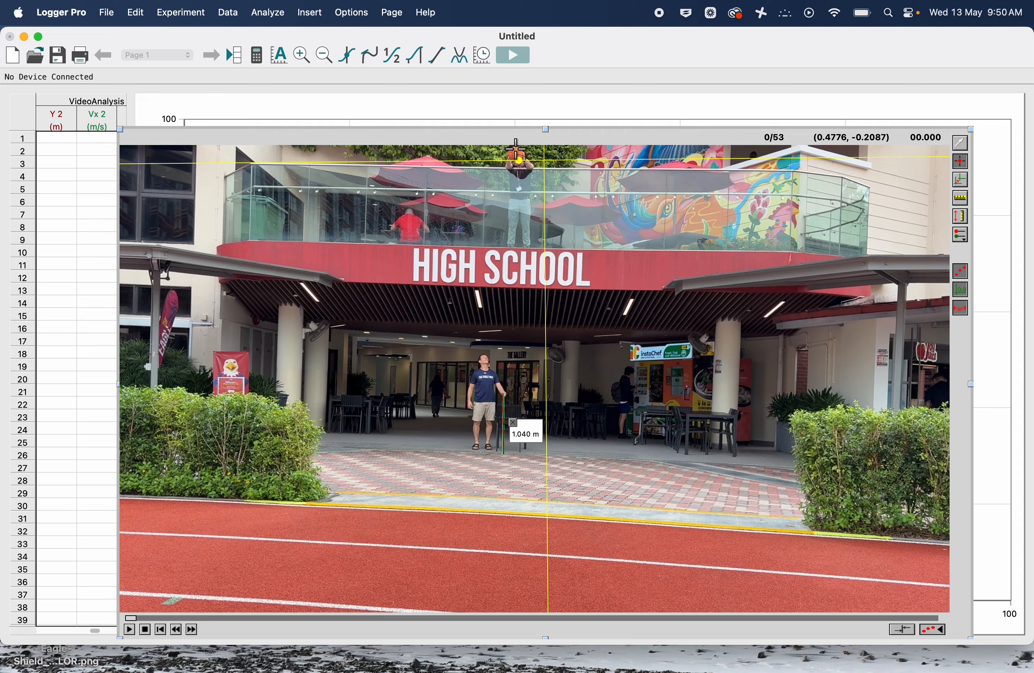
# Step: Mark the centre of the held basketball frame by frame until the movie reaches frame 22
pyautogui.click(519, 160)
pyautogui.click(516, 149)
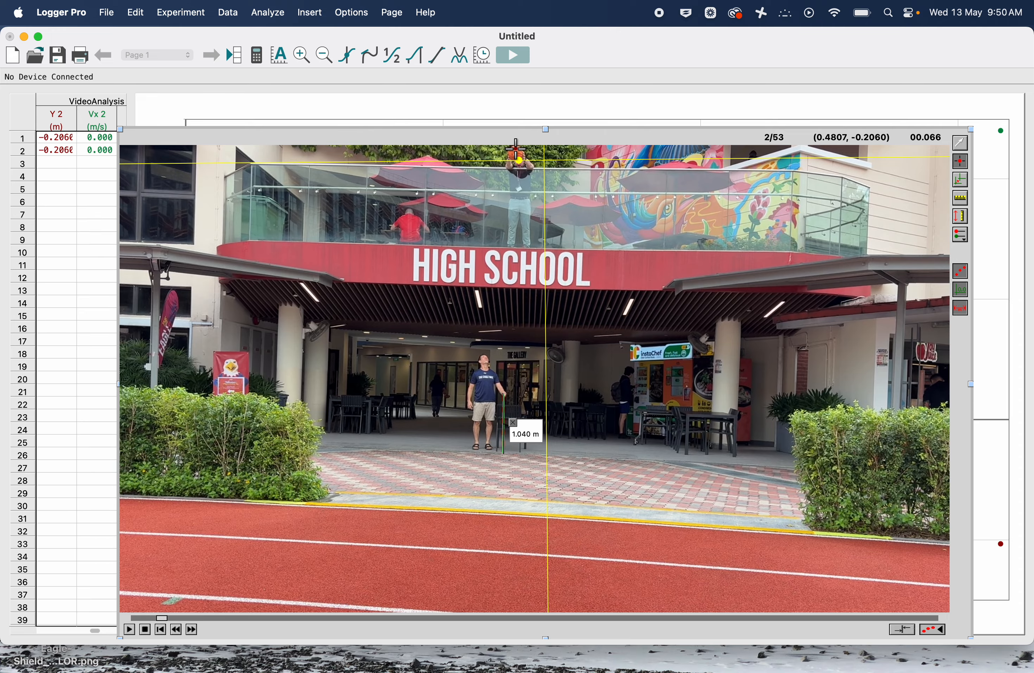
pyautogui.click(517, 150)
pyautogui.click(516, 149)
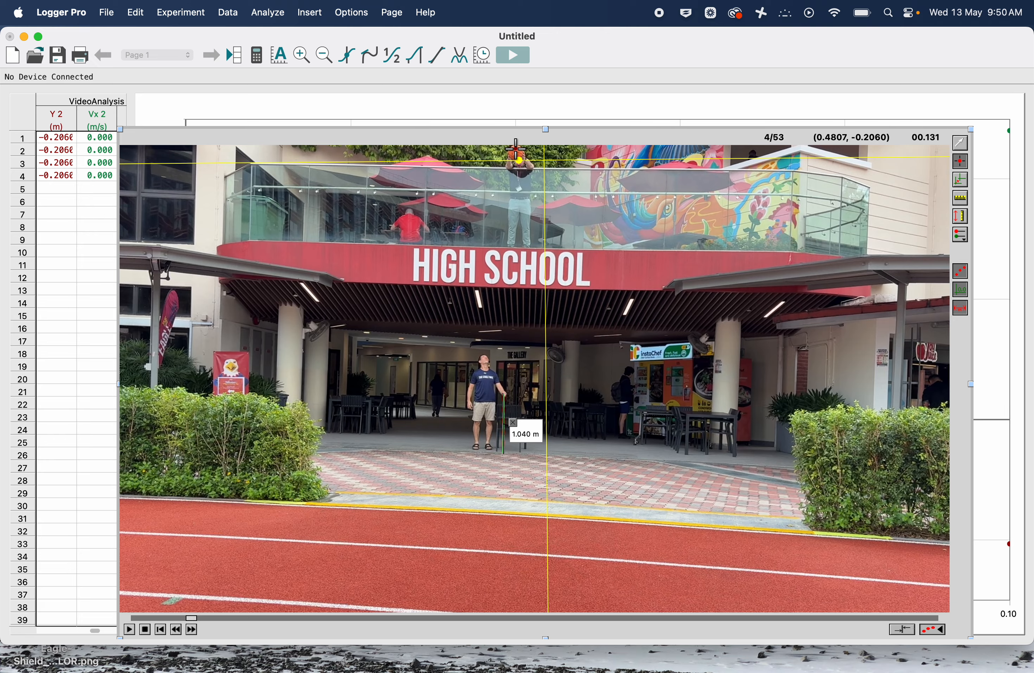
pyautogui.click(516, 149)
pyautogui.click(517, 150)
pyautogui.click(517, 150)
pyautogui.click(517, 149)
pyautogui.click(516, 149)
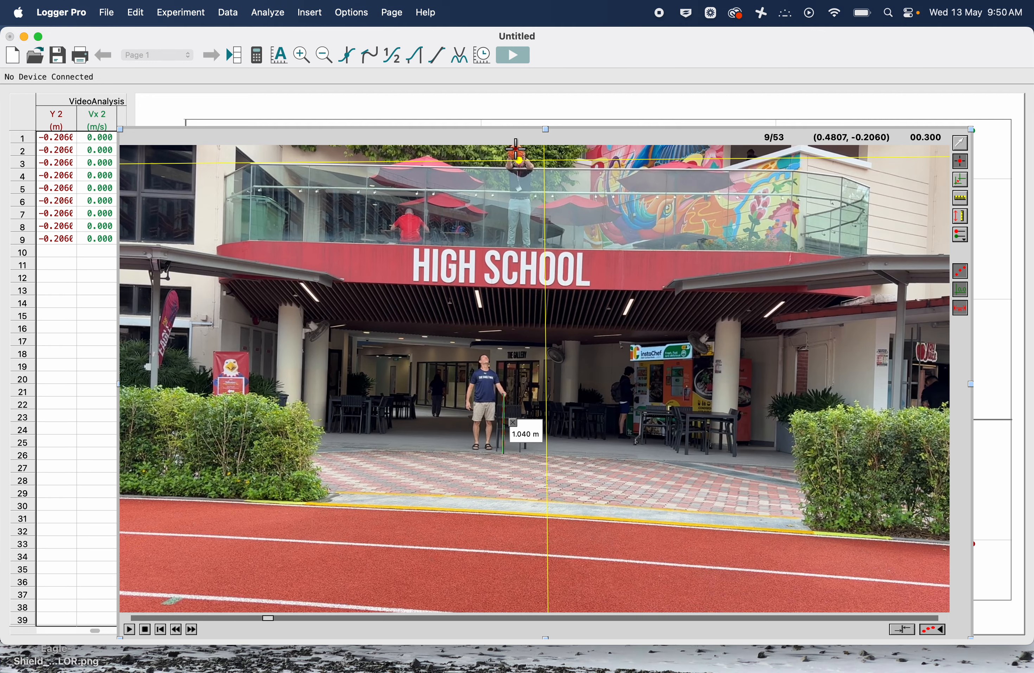
pyautogui.click(517, 150)
pyautogui.click(517, 150)
pyautogui.click(517, 150)
pyautogui.click(516, 149)
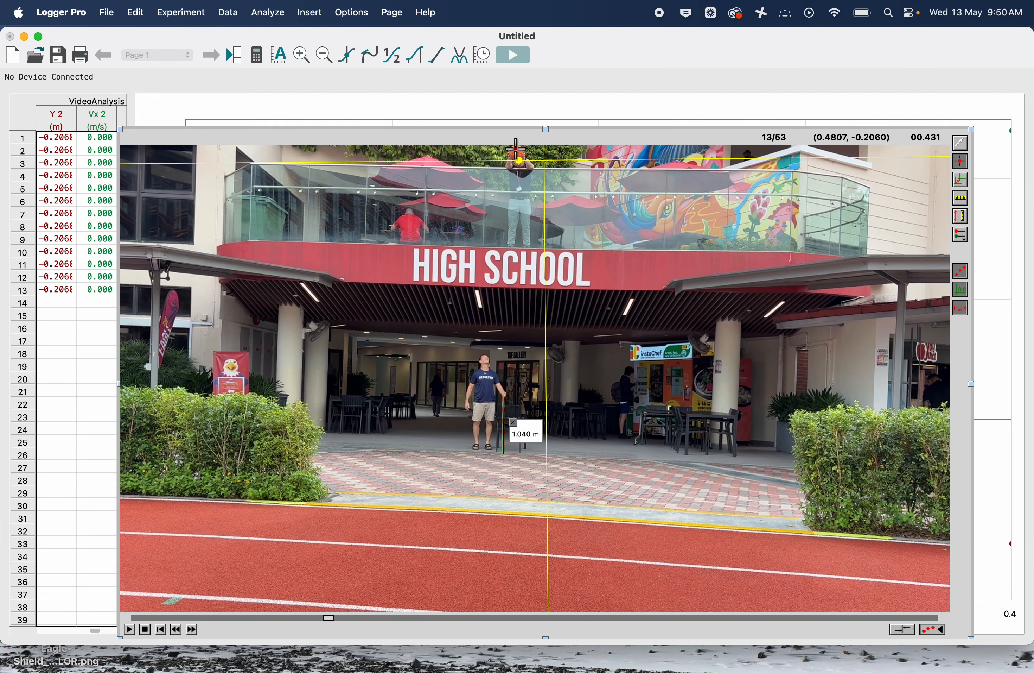
pyautogui.click(517, 150)
pyautogui.click(517, 149)
pyautogui.click(516, 150)
pyautogui.click(517, 149)
pyautogui.click(516, 150)
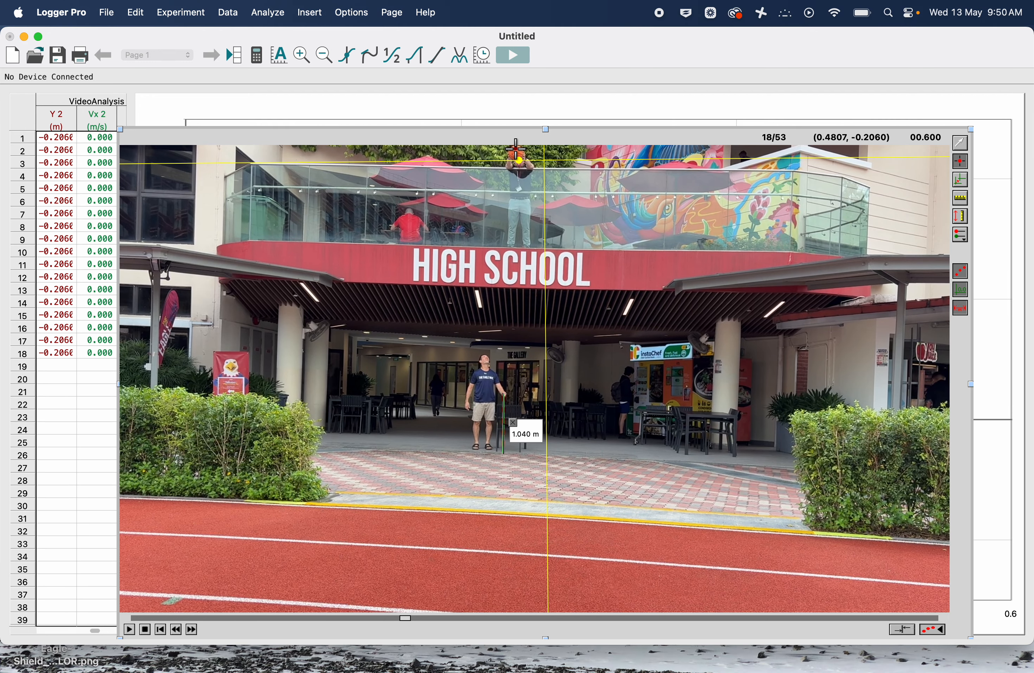
pyautogui.click(516, 150)
pyautogui.click(517, 149)
pyautogui.click(517, 150)
pyautogui.click(517, 150)
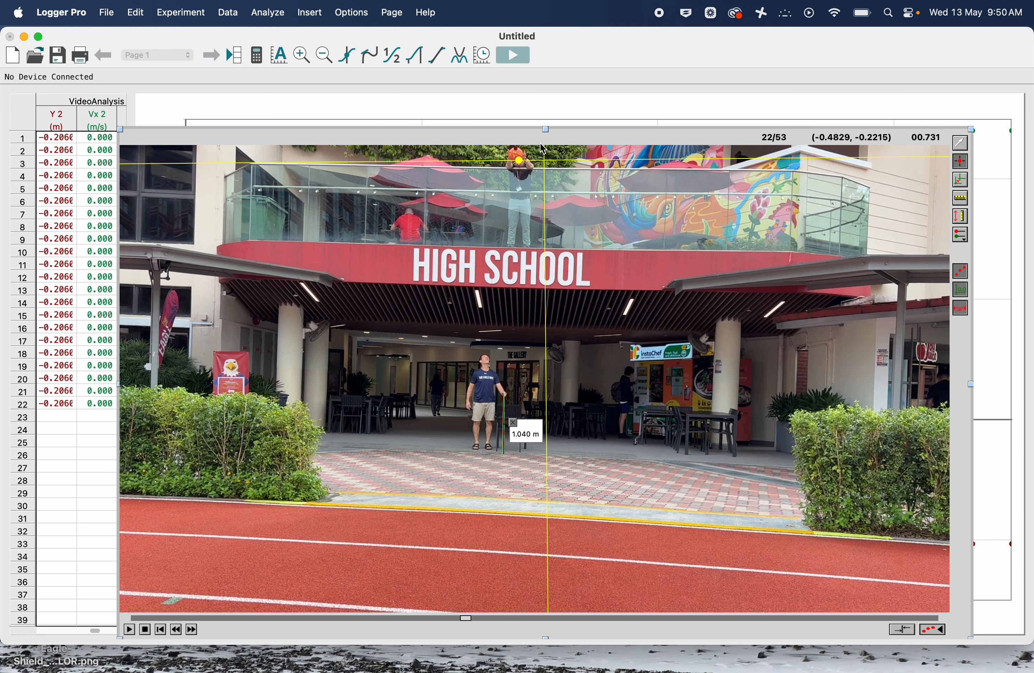
# Step: Continue marking the basketball frame by frame from frame 22 as it falls, until the movie reaches frame 51
pyautogui.click(516, 149)
pyautogui.click(517, 156)
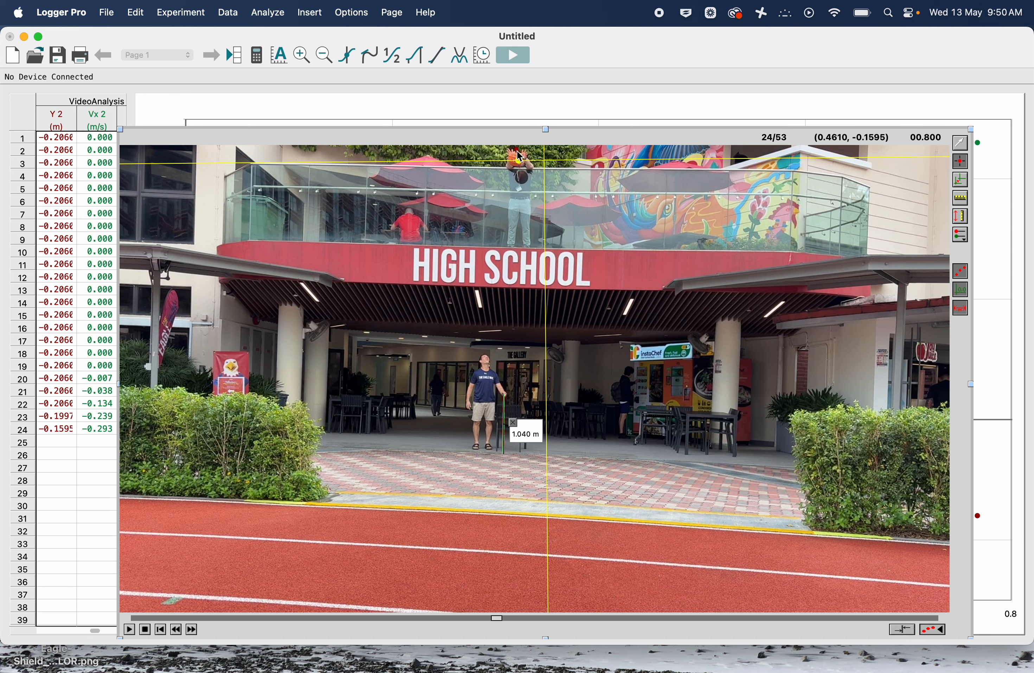
pyautogui.click(516, 156)
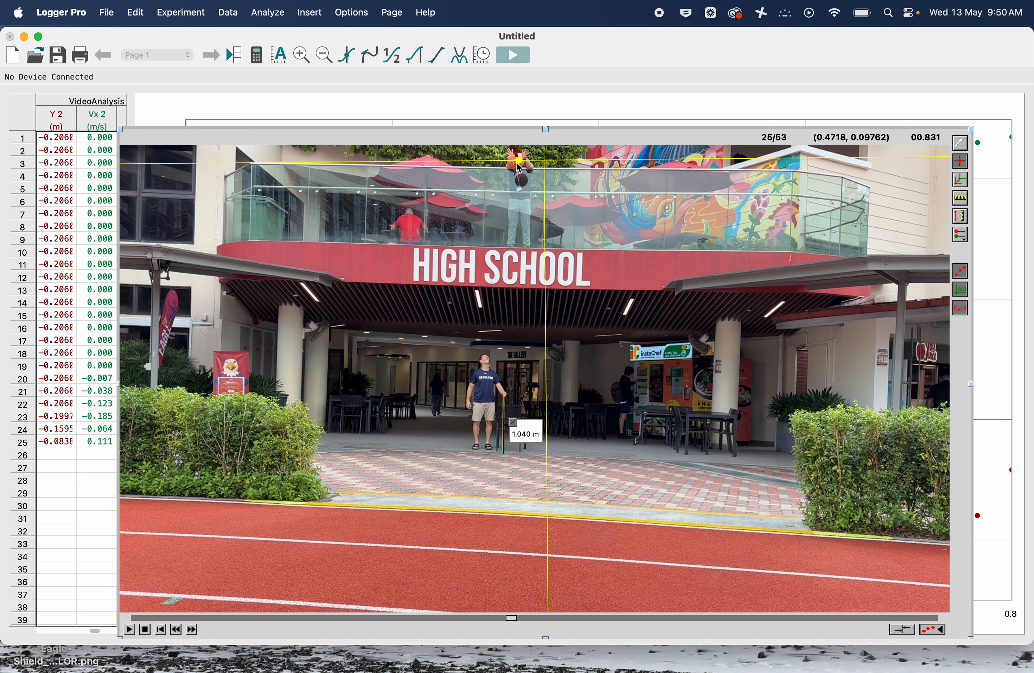
pyautogui.click(515, 157)
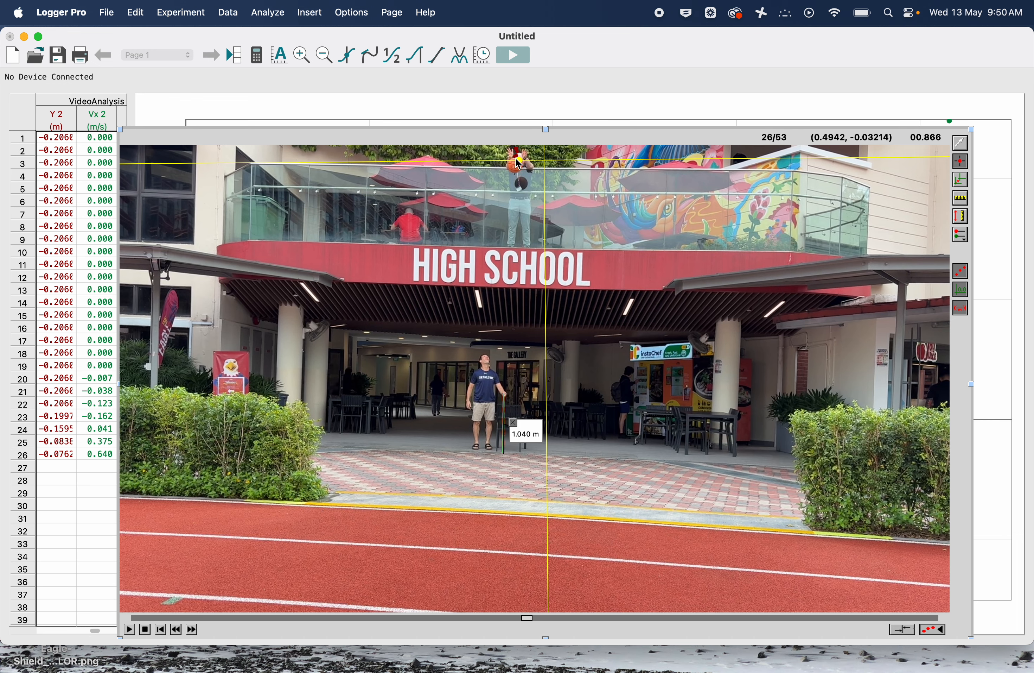
pyautogui.click(515, 160)
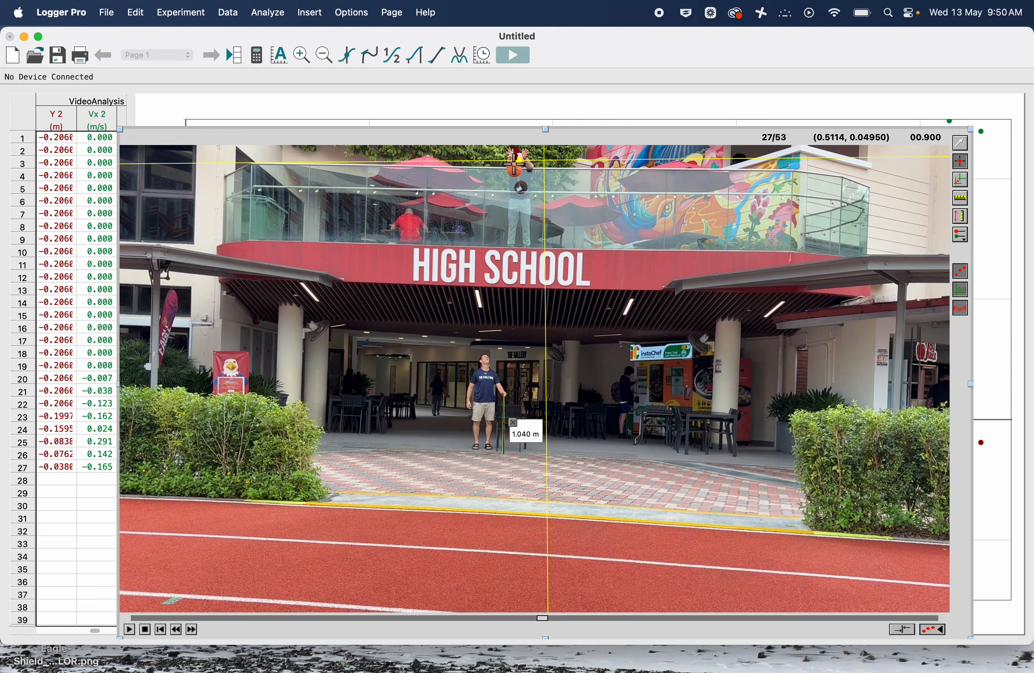
pyautogui.click(515, 165)
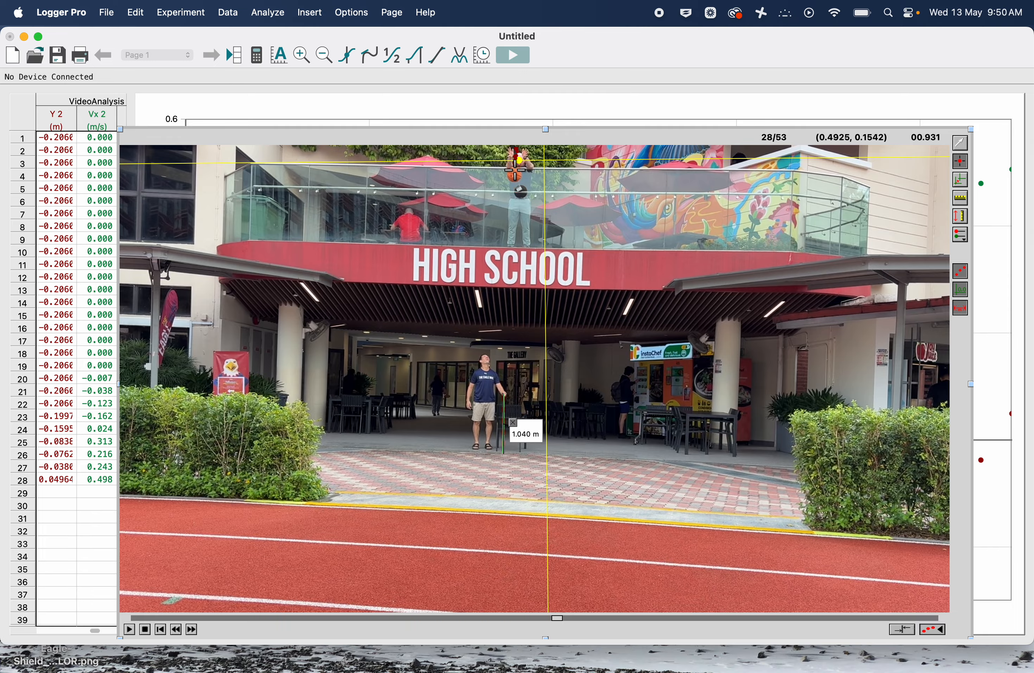
pyautogui.click(516, 171)
pyautogui.click(515, 179)
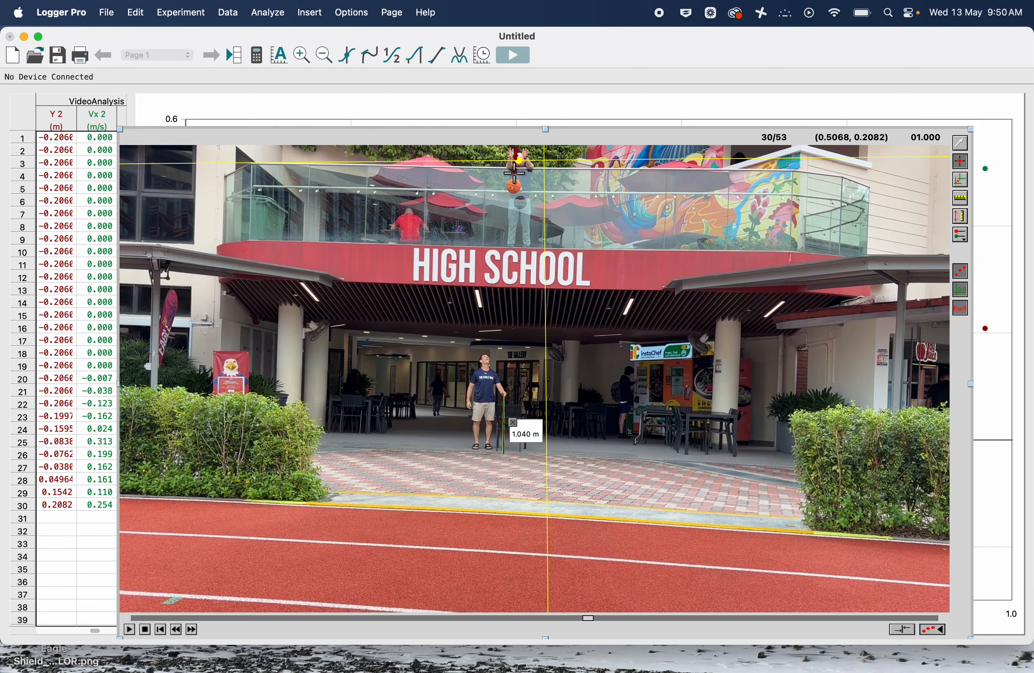
pyautogui.click(514, 183)
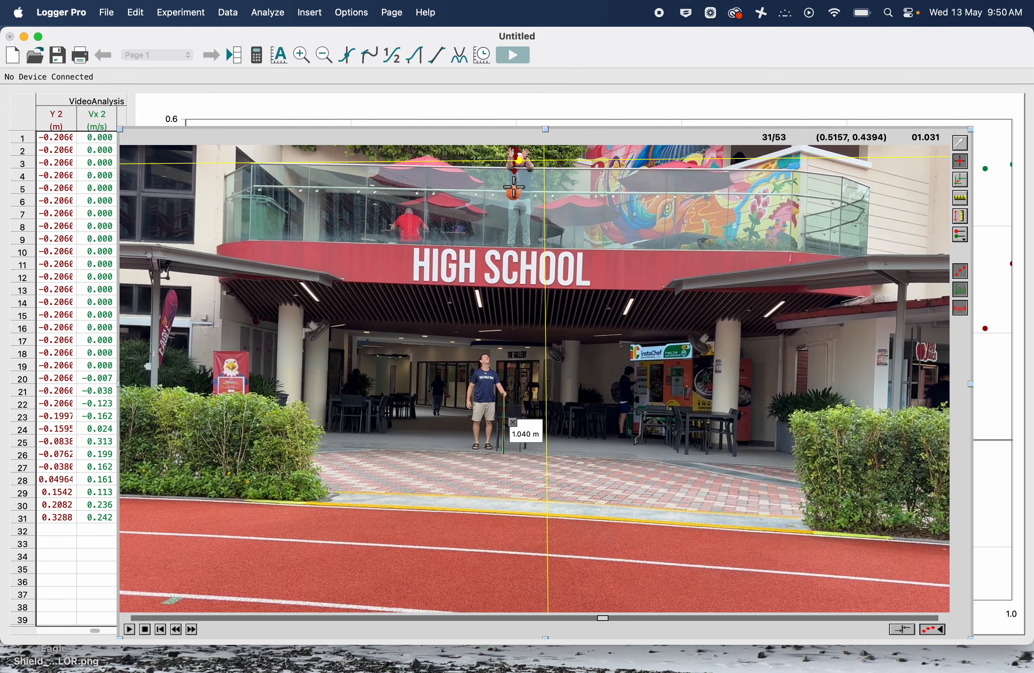
pyautogui.click(514, 187)
pyautogui.click(514, 193)
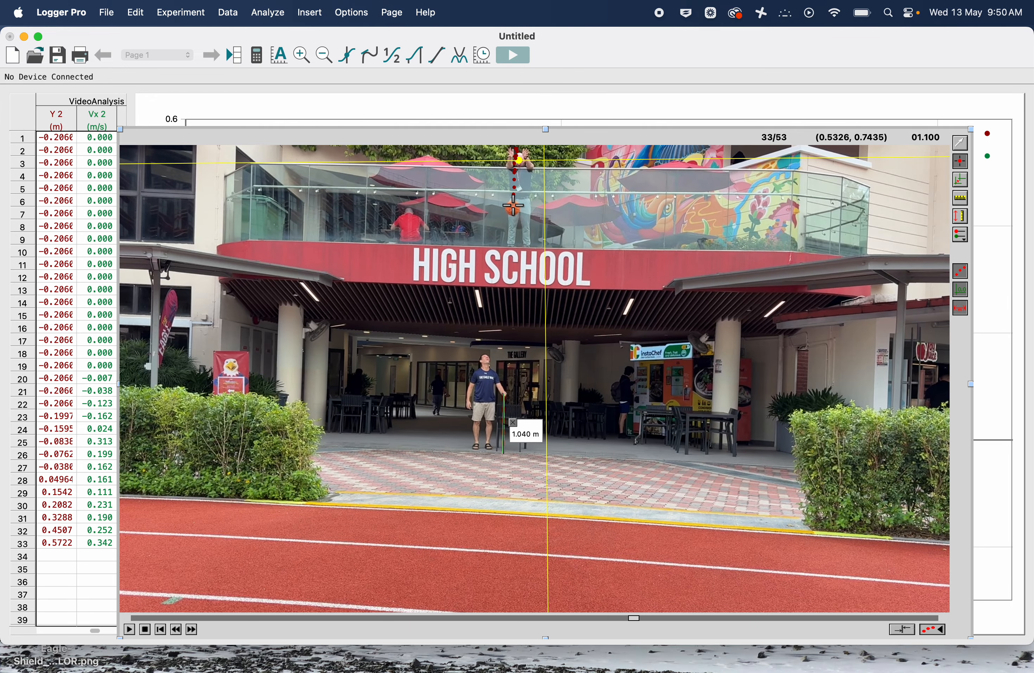
pyautogui.click(513, 202)
pyautogui.click(513, 209)
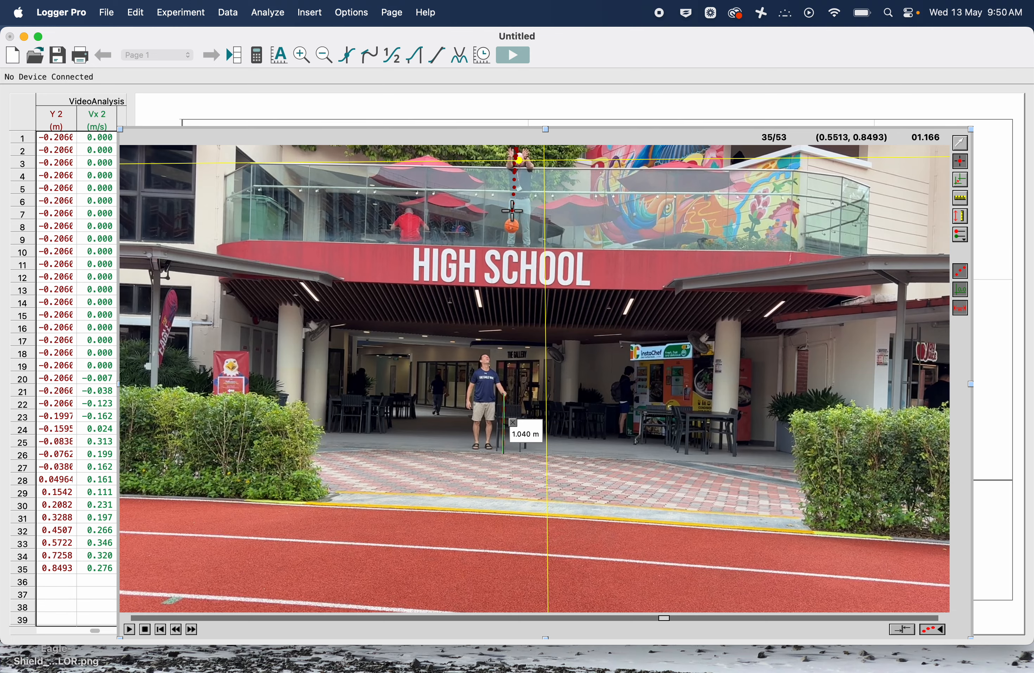
pyautogui.click(512, 219)
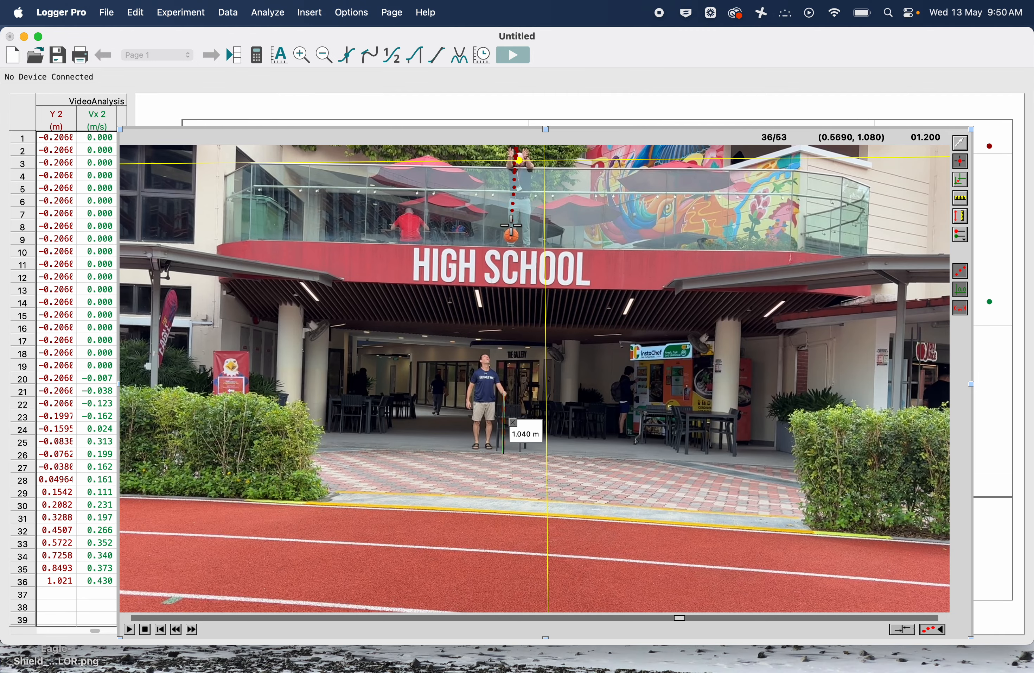
pyautogui.click(513, 229)
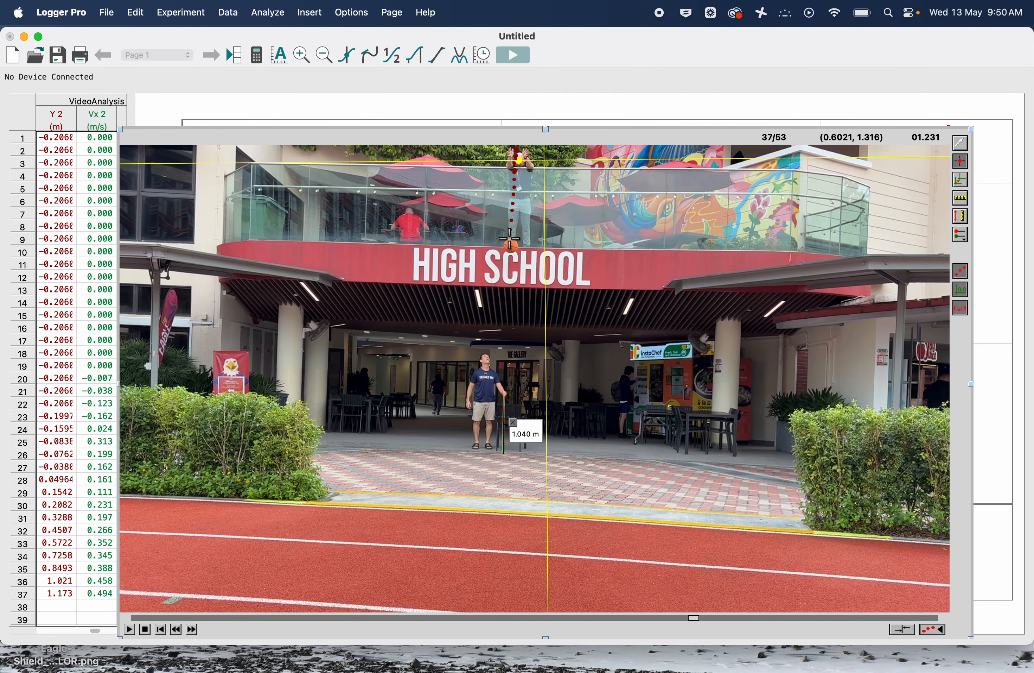
pyautogui.click(510, 239)
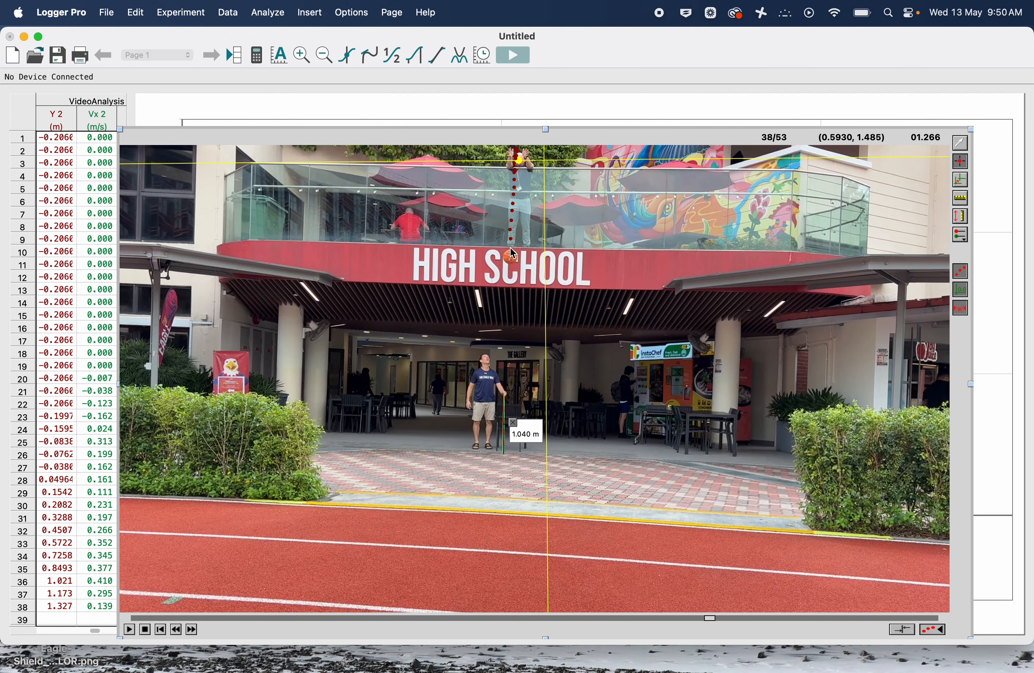
pyautogui.click(510, 251)
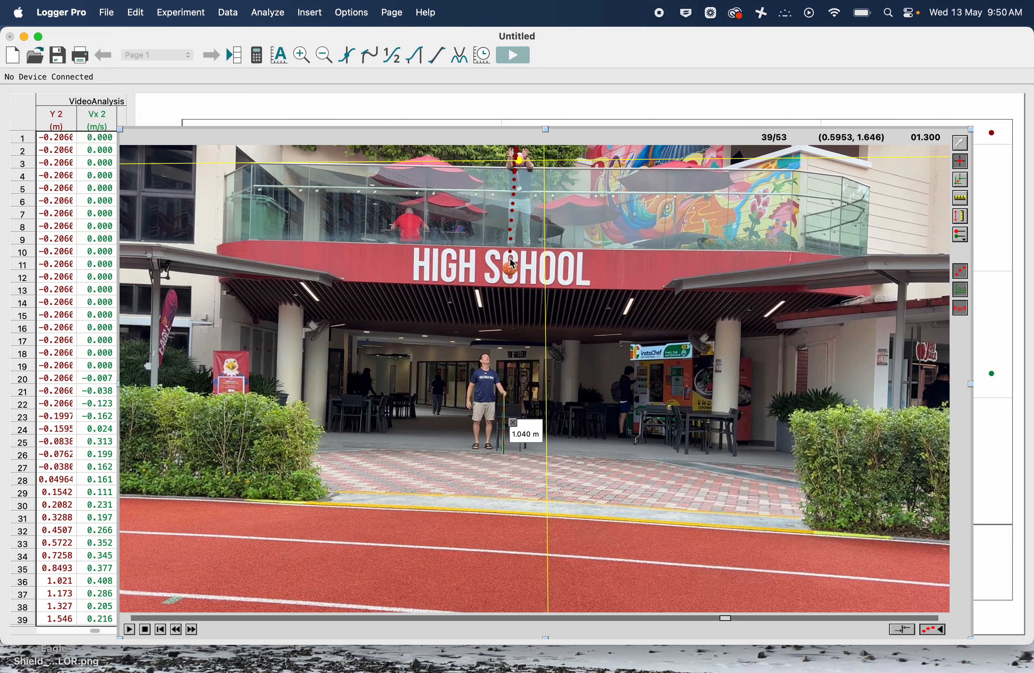
pyautogui.click(511, 263)
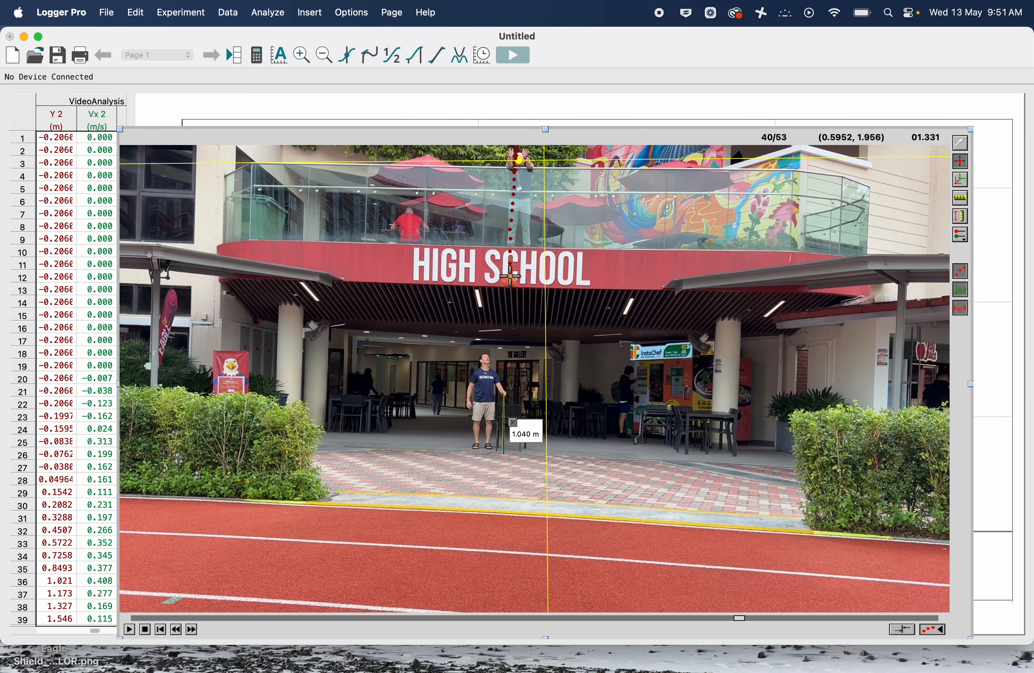
pyautogui.click(510, 275)
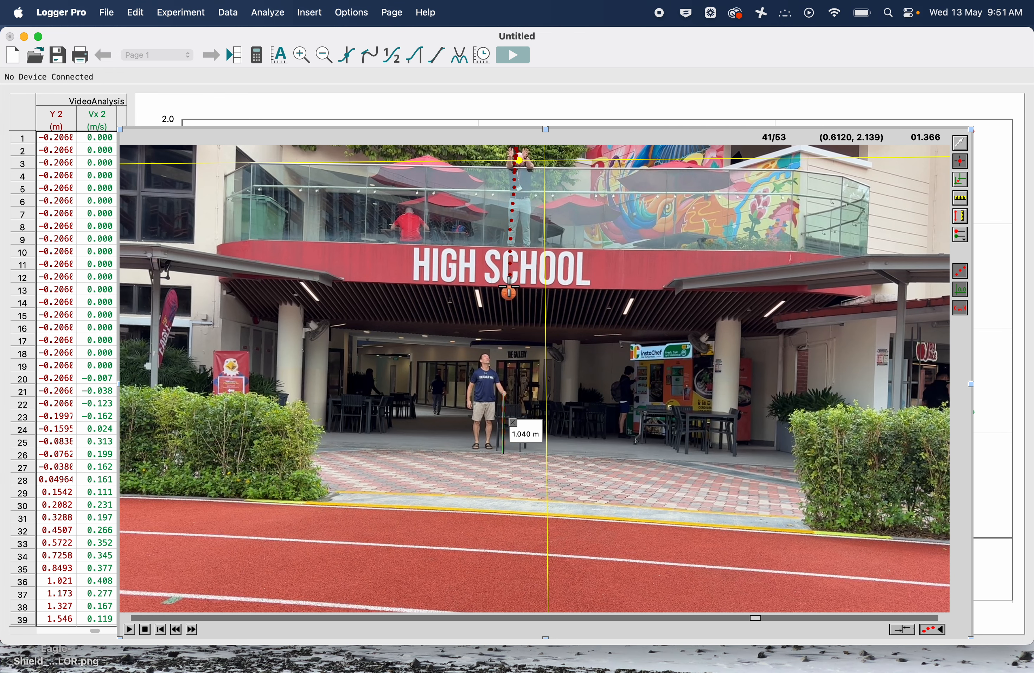
pyautogui.click(510, 286)
pyautogui.click(509, 300)
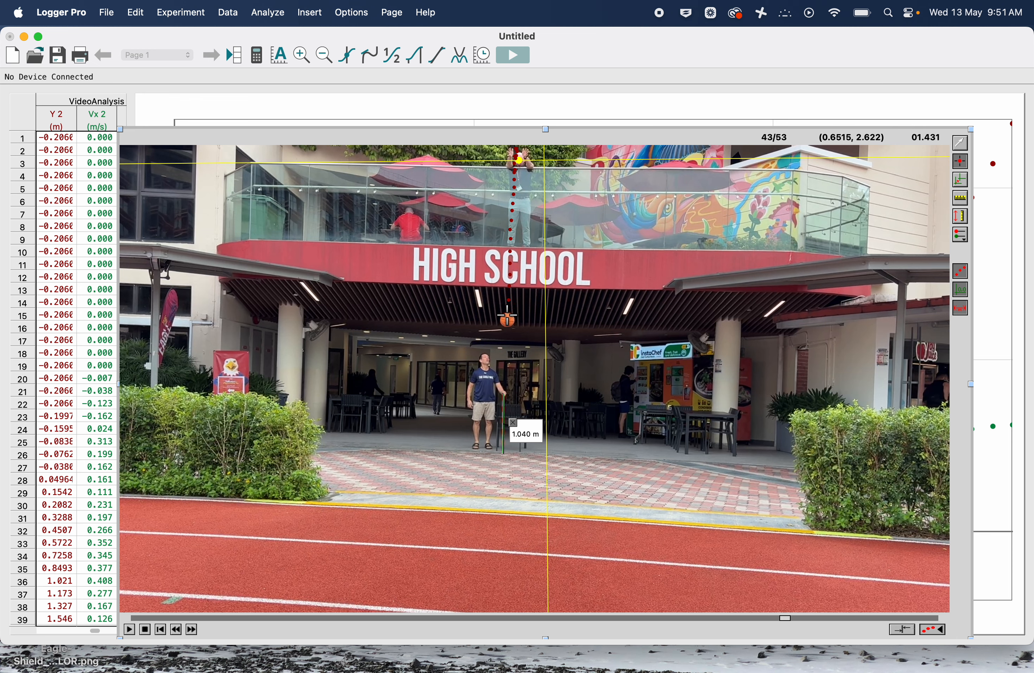
pyautogui.click(508, 316)
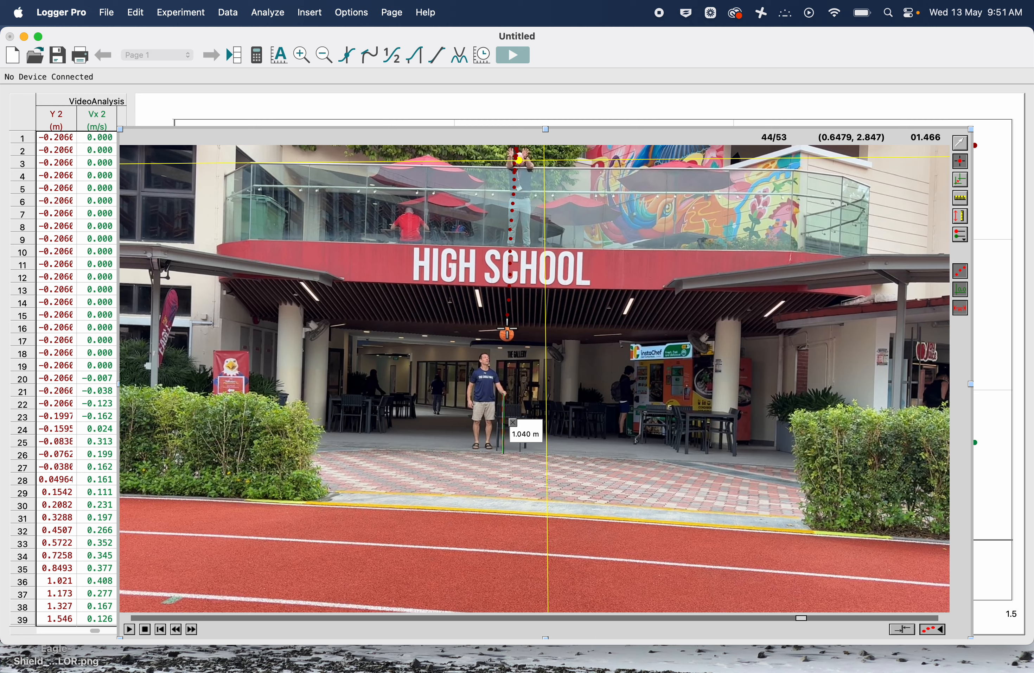
pyautogui.click(507, 328)
pyautogui.click(506, 342)
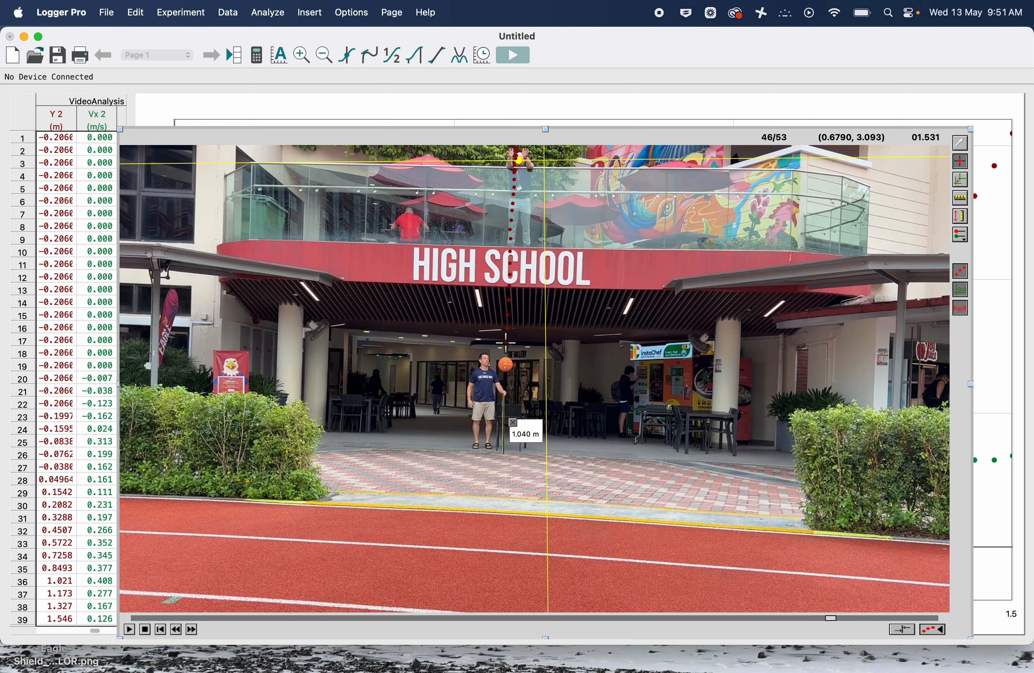
pyautogui.click(506, 363)
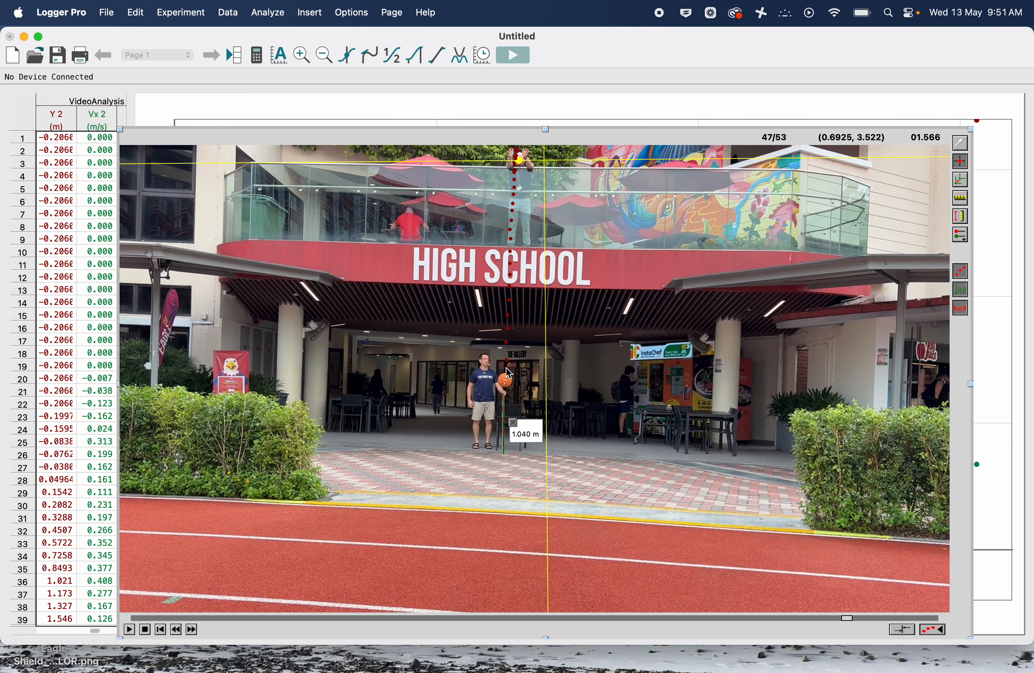
pyautogui.click(507, 377)
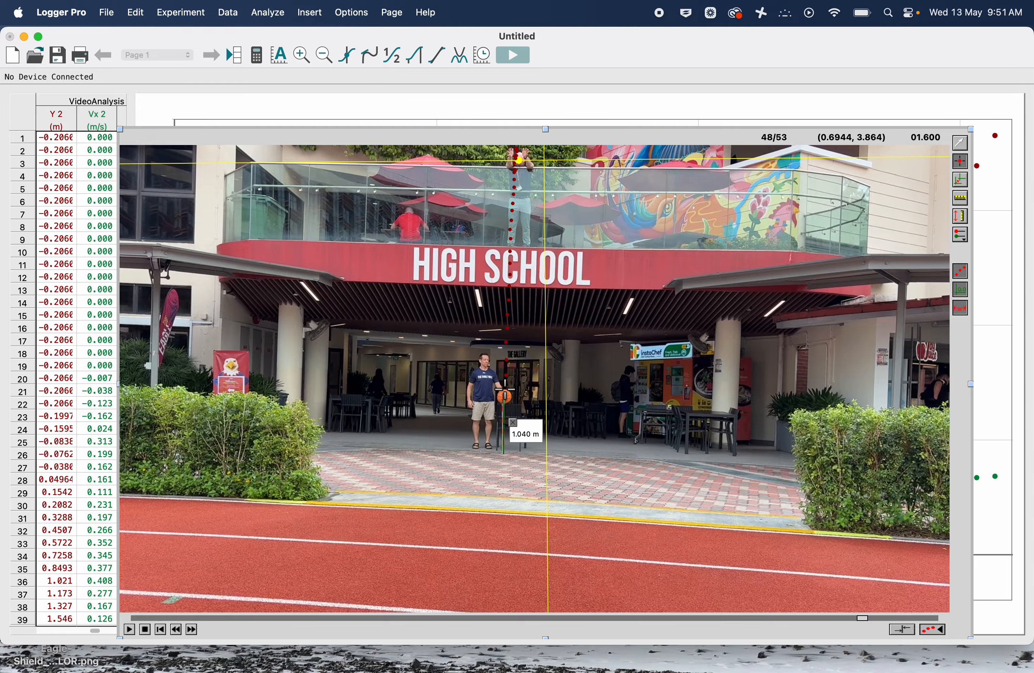
pyautogui.click(505, 391)
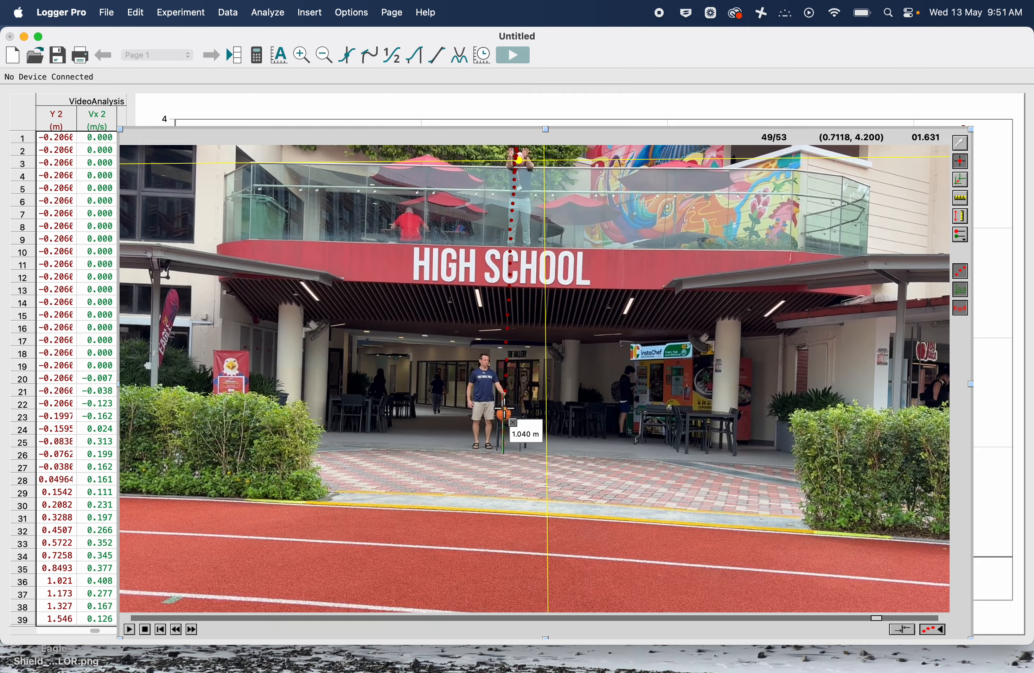
pyautogui.click(504, 410)
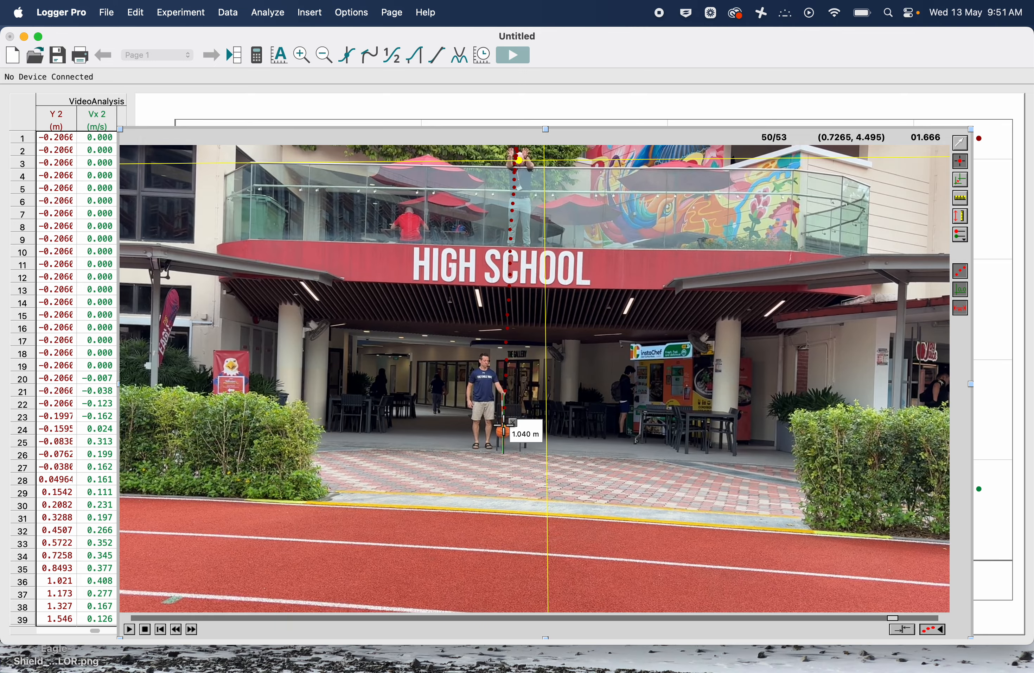
pyautogui.click(504, 424)
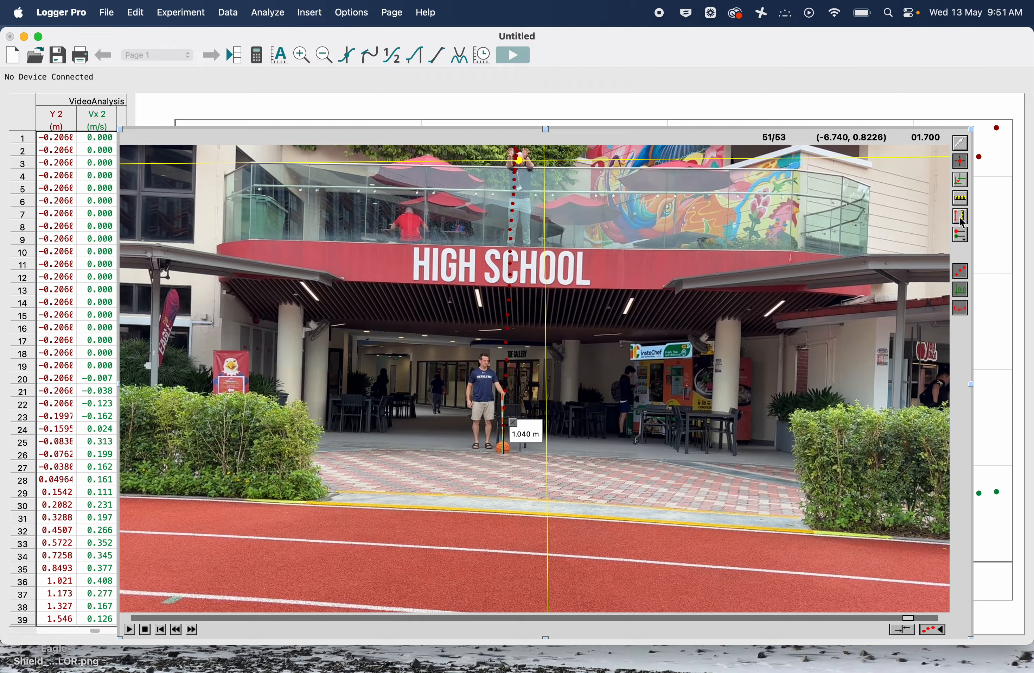
# Step: Rotate the coordinate axes slightly so the vertical axis parallels the ball's trail, and shrink the video window to uncover the graph
pyautogui.click(963, 181)
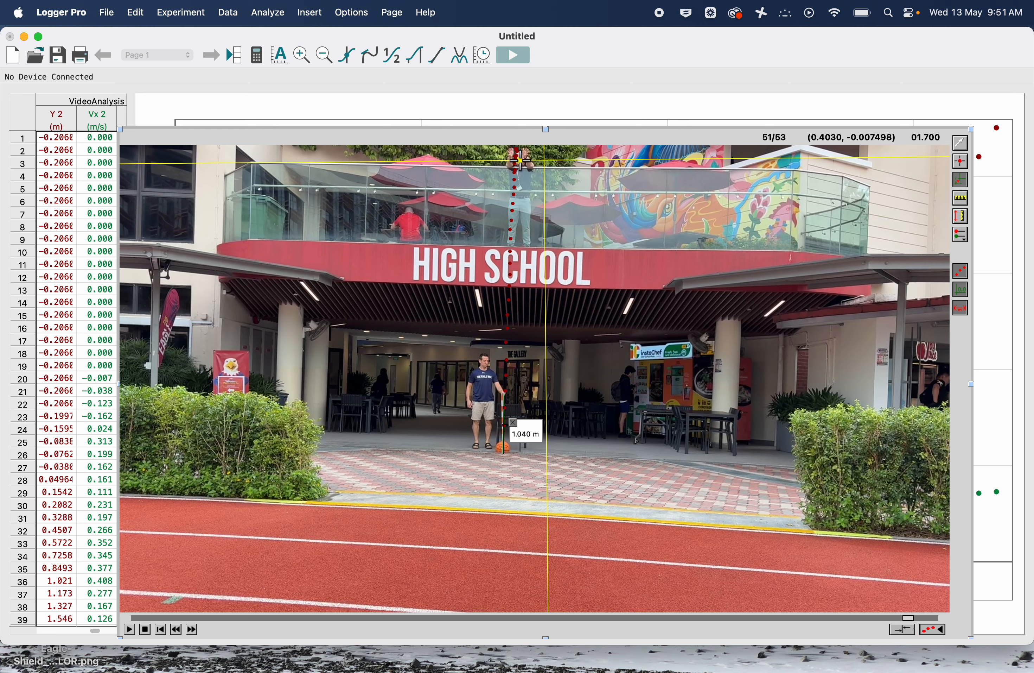
pyautogui.moveTo(520, 162); pyautogui.dragTo(504, 160)
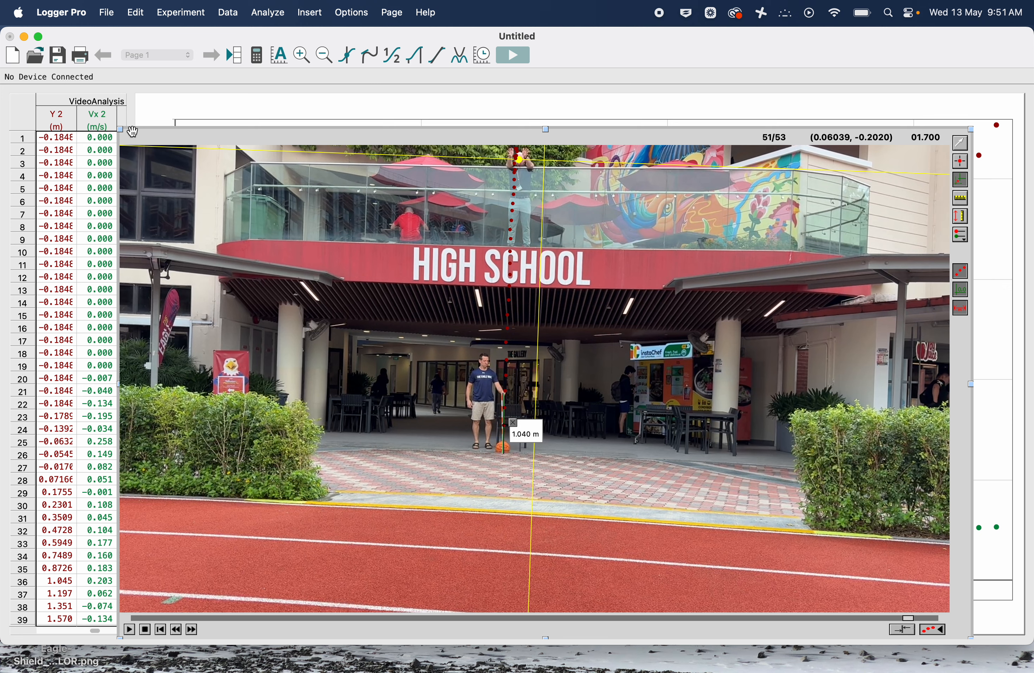
pyautogui.moveTo(122, 137); pyautogui.dragTo(235, 107)
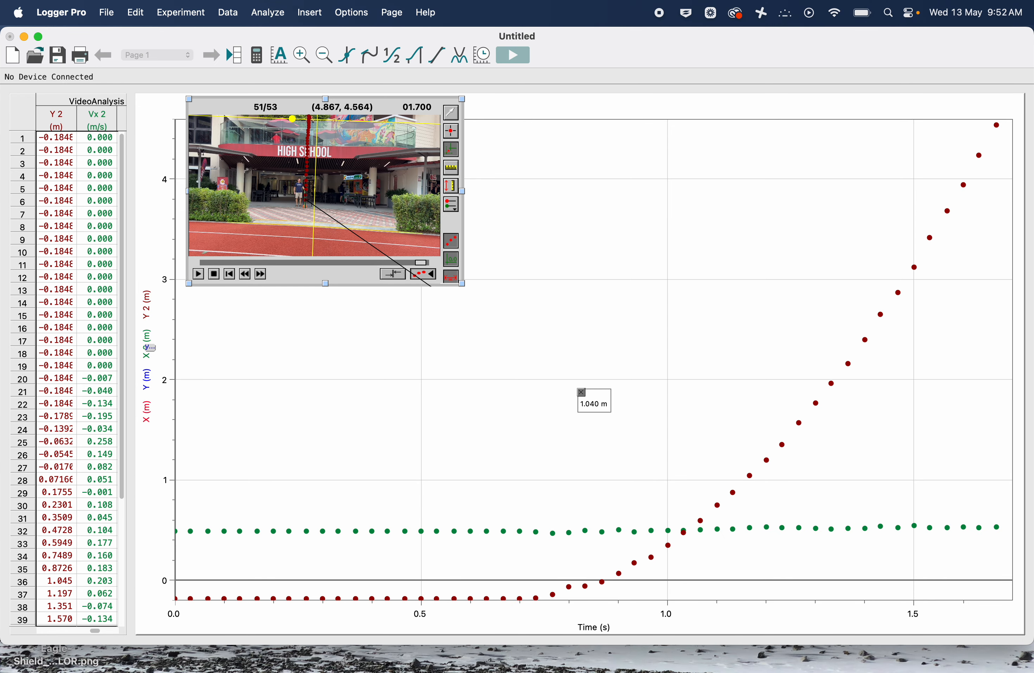
# Step: Change the graph's vertical axis to plot only Y 2 against time
pyautogui.click(147, 314)
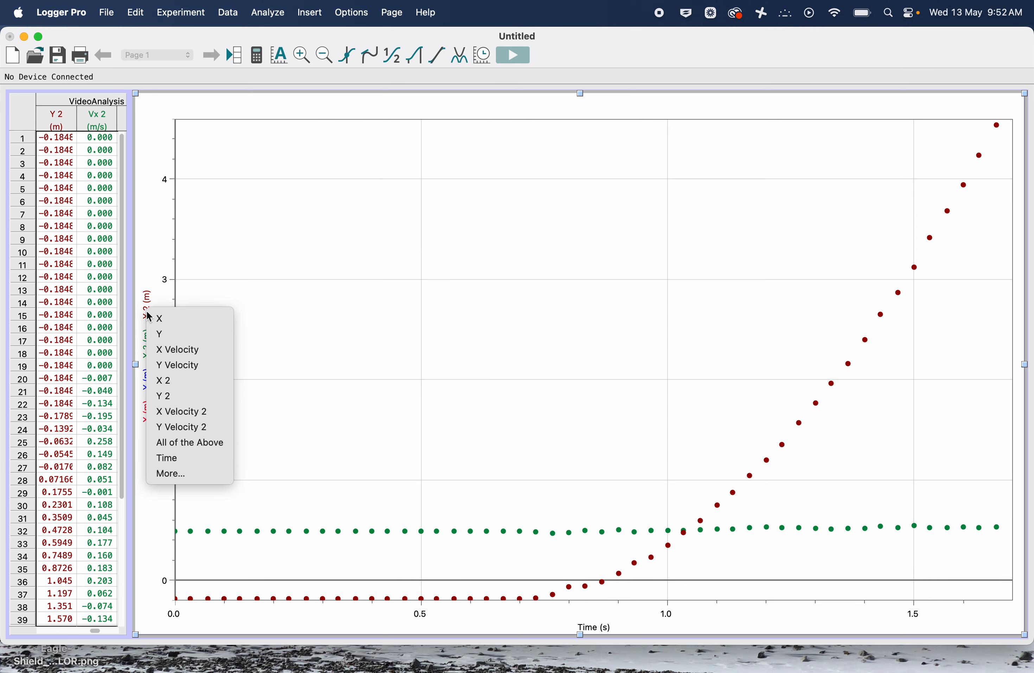
pyautogui.click(165, 334)
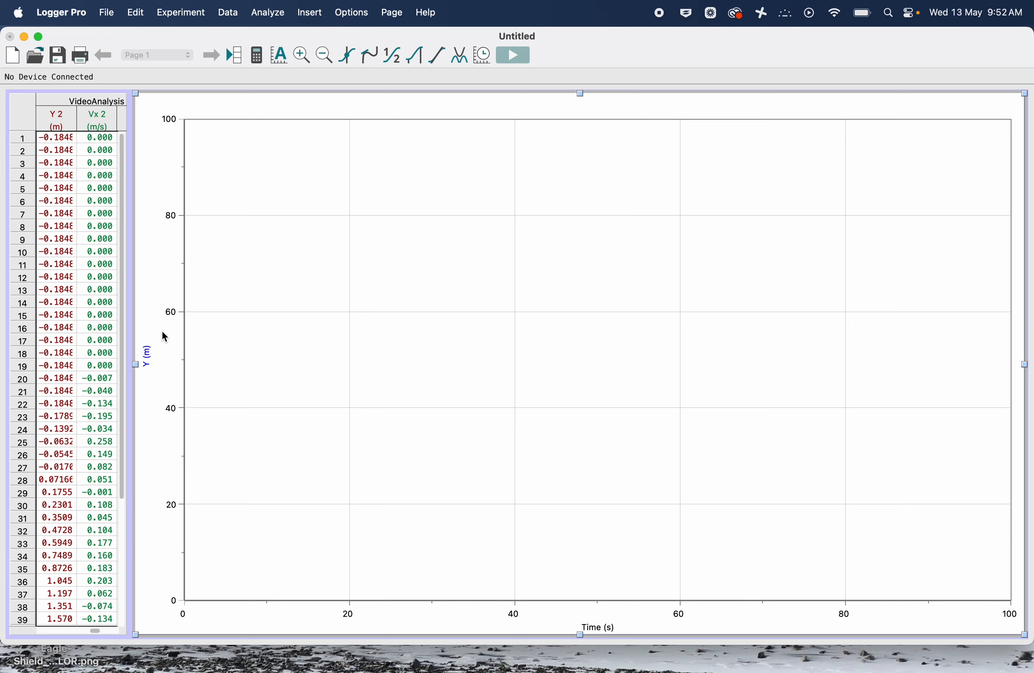
pyautogui.click(148, 354)
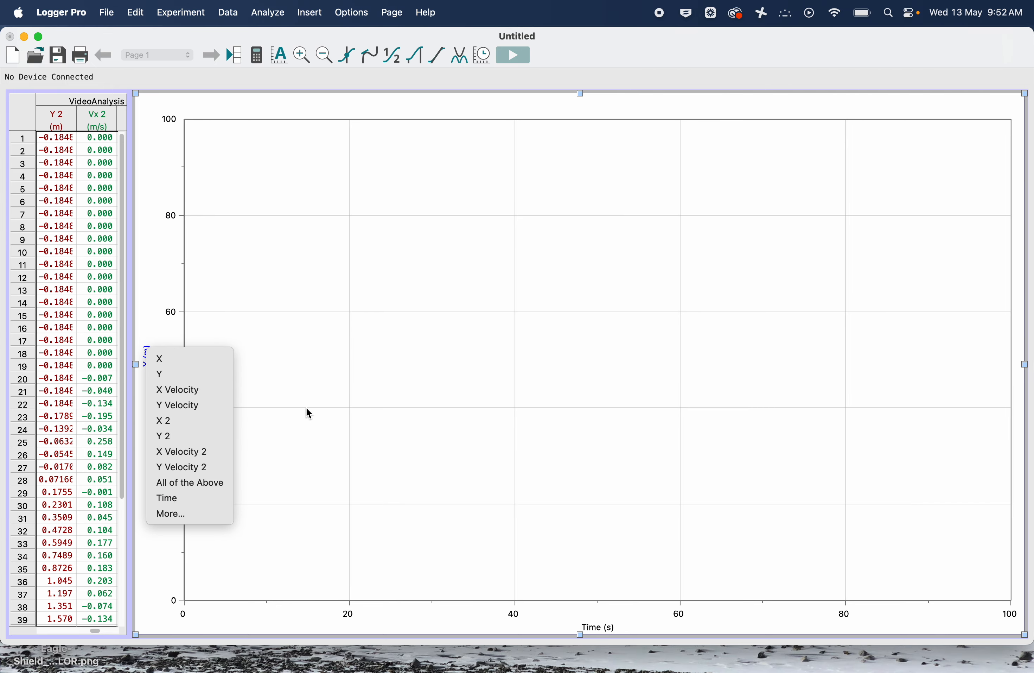
pyautogui.click(162, 436)
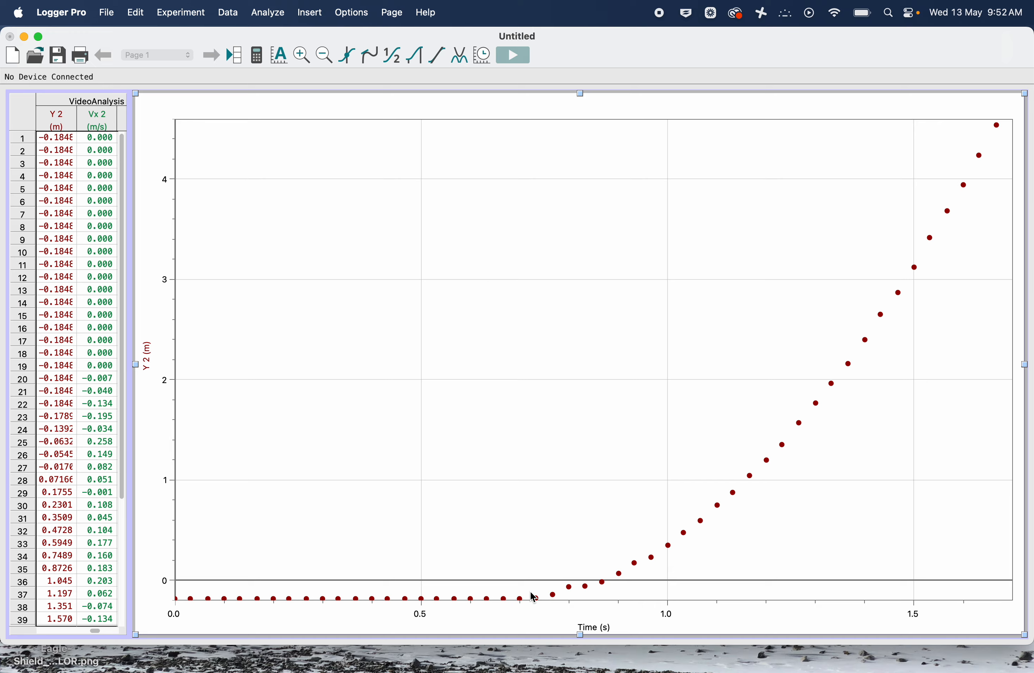
# Step: Select the falling part of the Y 2 data from about 0.9 s to 1.632 s and try a linear mt+b curve fit
pyautogui.moveTo(982, 137); pyautogui.dragTo(613, 581)
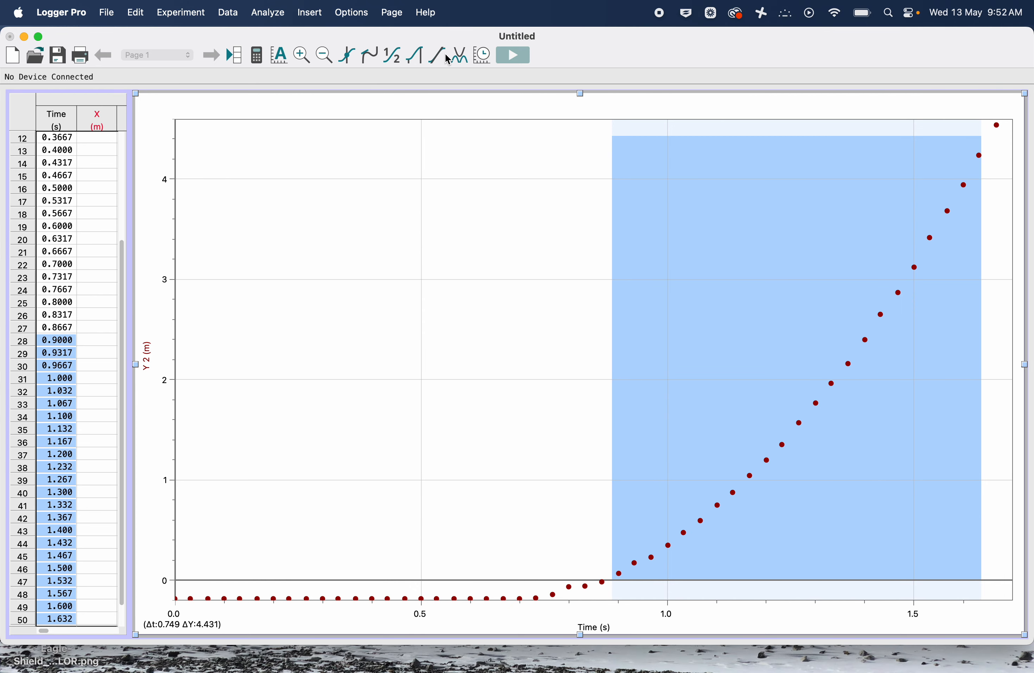
pyautogui.click(464, 62)
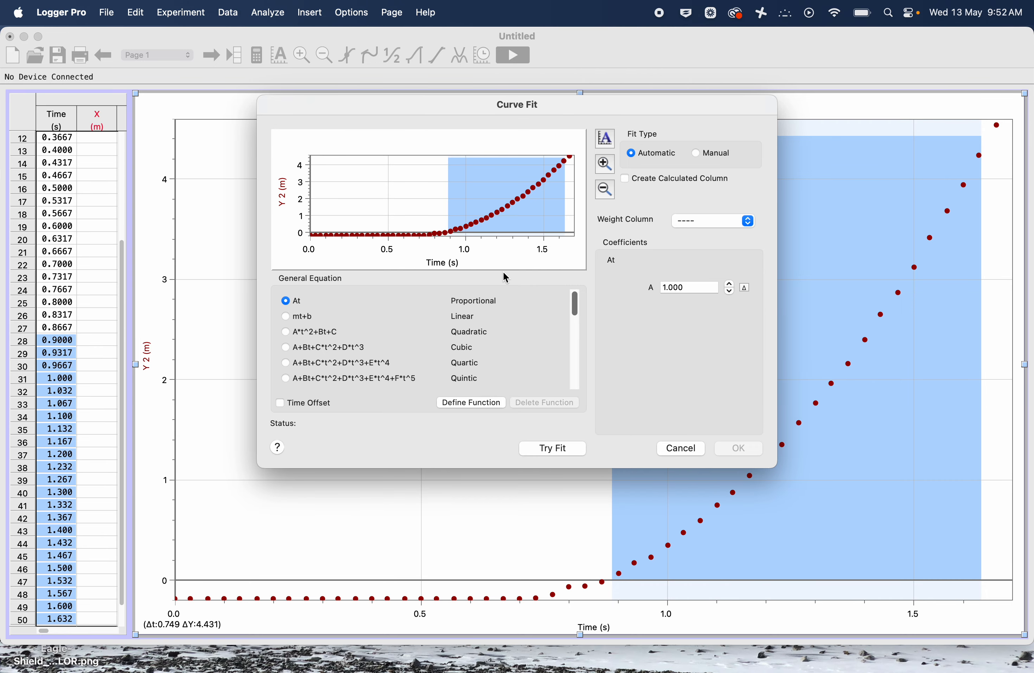
pyautogui.click(298, 318)
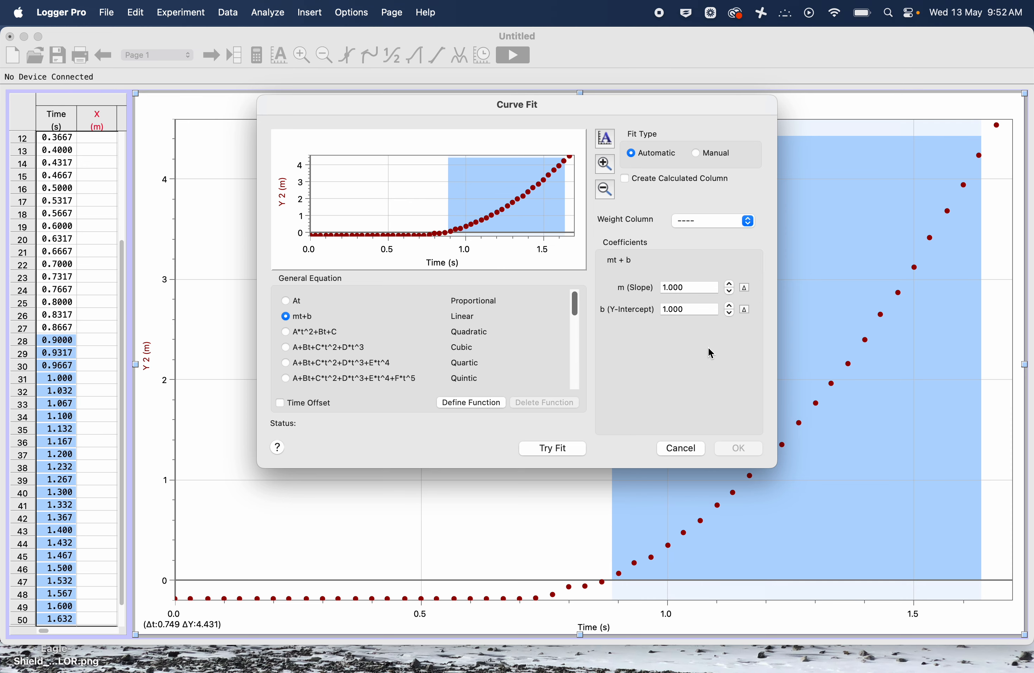
pyautogui.click(567, 450)
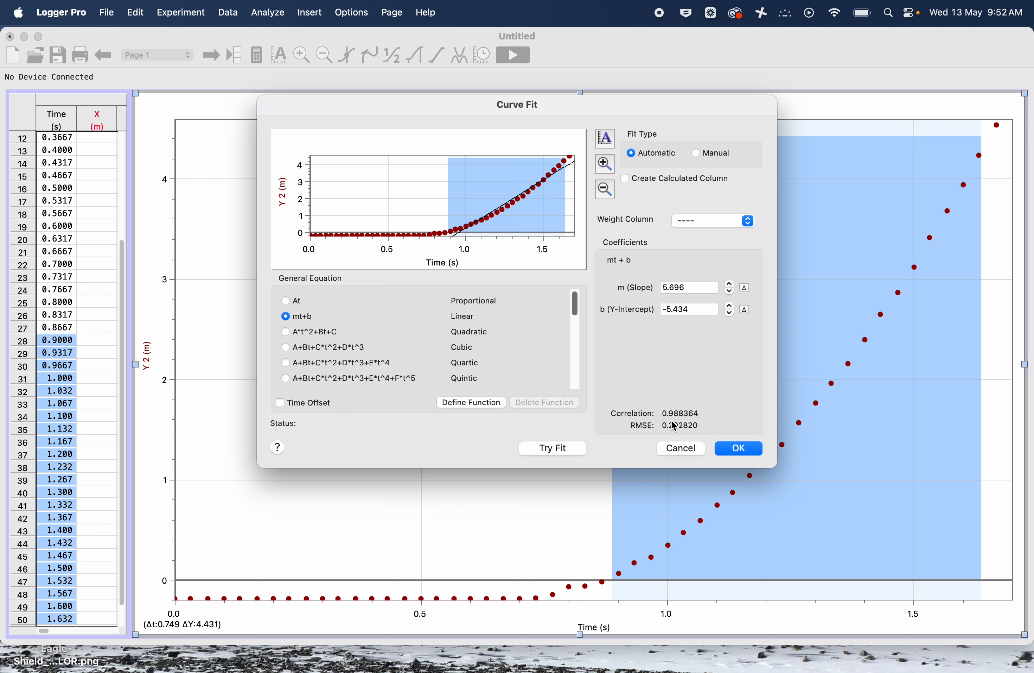
# Step: Fit the selected Y 2 data with the quadratic equation A*t^2+Bt+C and add the fit to the graph
pyautogui.click(324, 334)
pyautogui.click(554, 448)
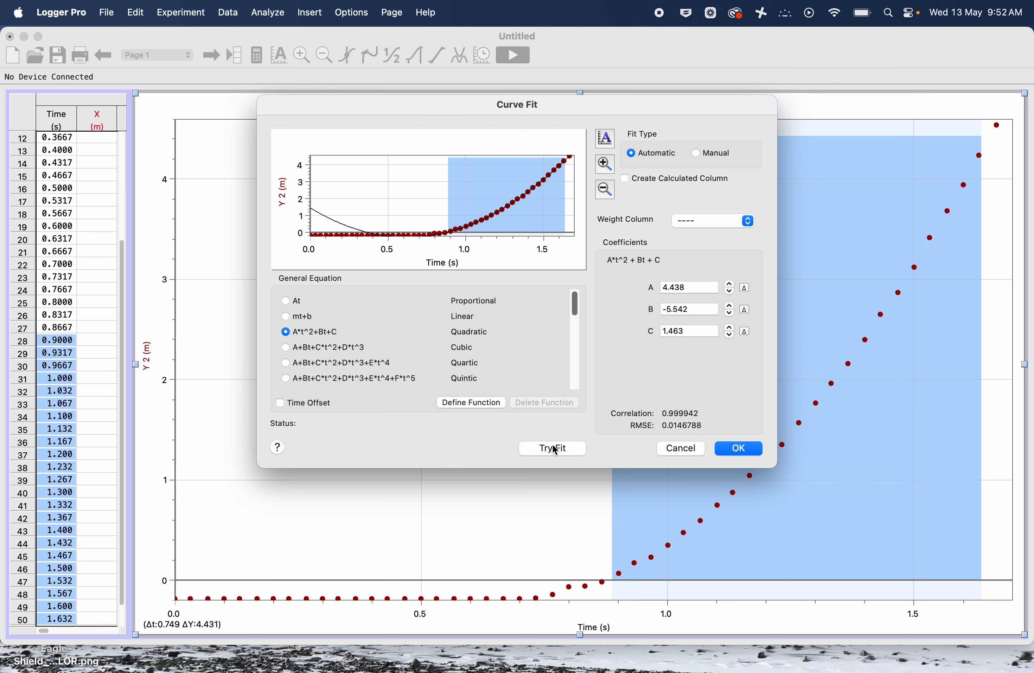
pyautogui.click(740, 449)
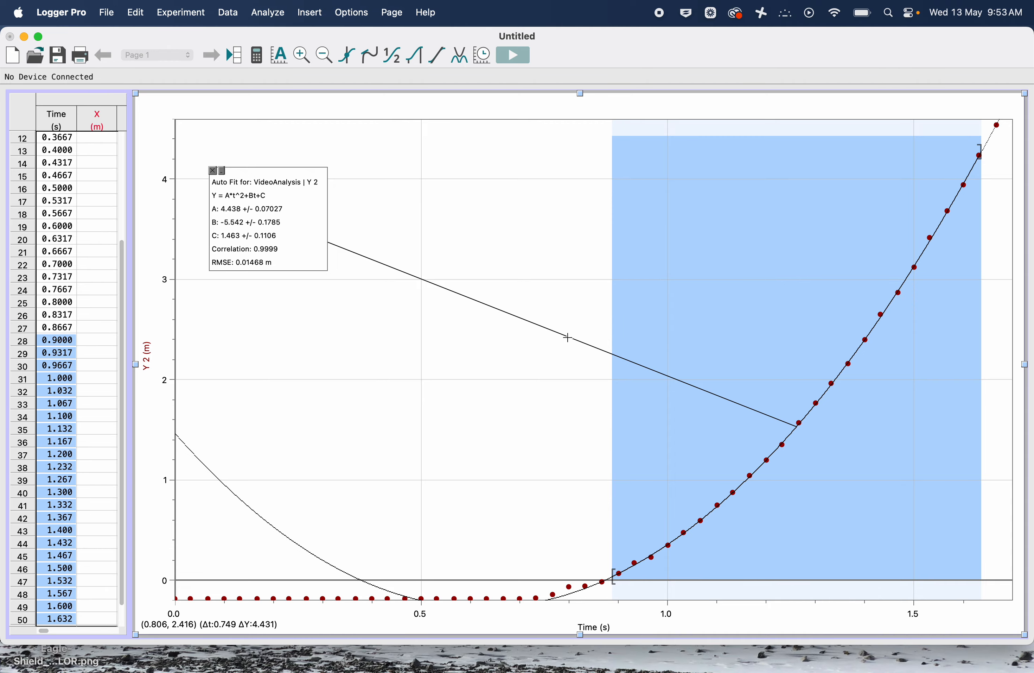
# Step: Clear the graph's selected data range and change its vertical axis to plot X 2 against time
pyautogui.click(153, 367)
pyautogui.click(160, 372)
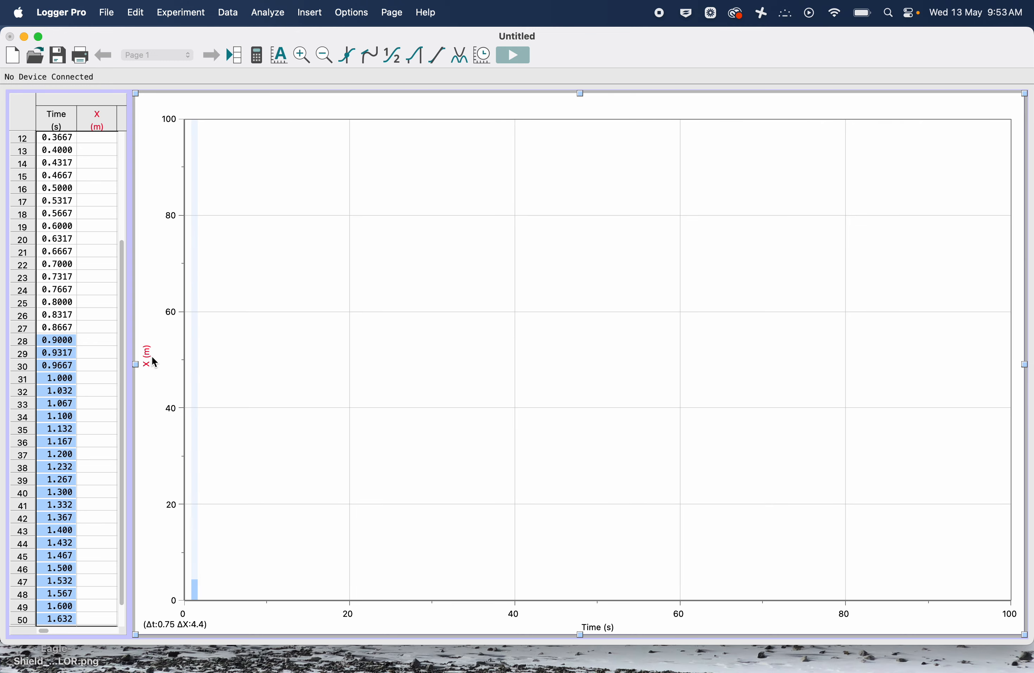
pyautogui.click(232, 399)
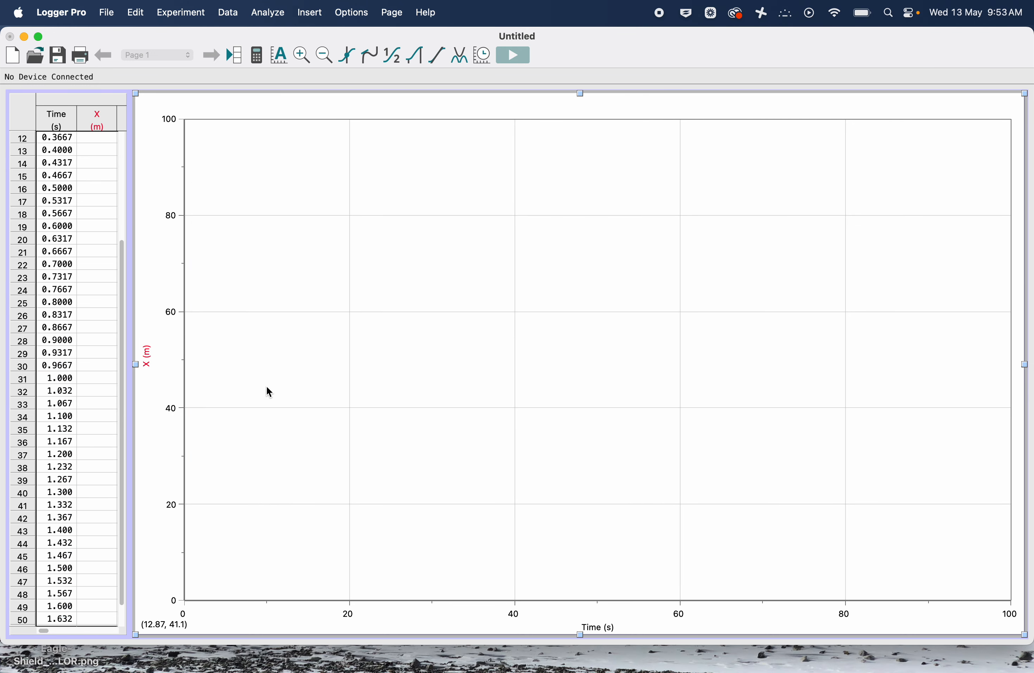
pyautogui.click(147, 356)
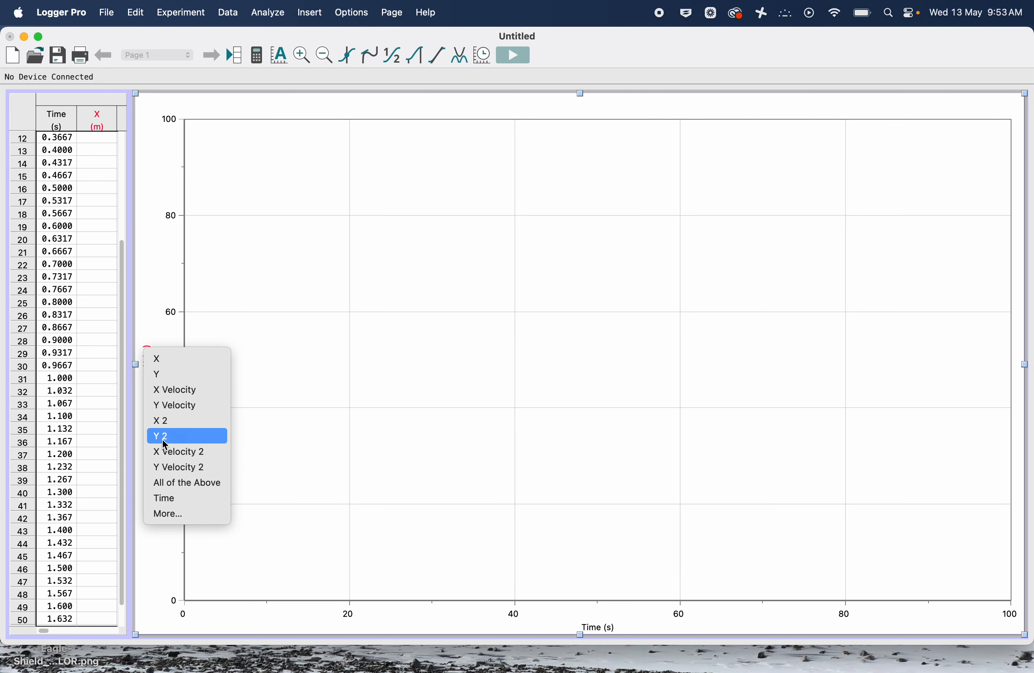
pyautogui.click(249, 427)
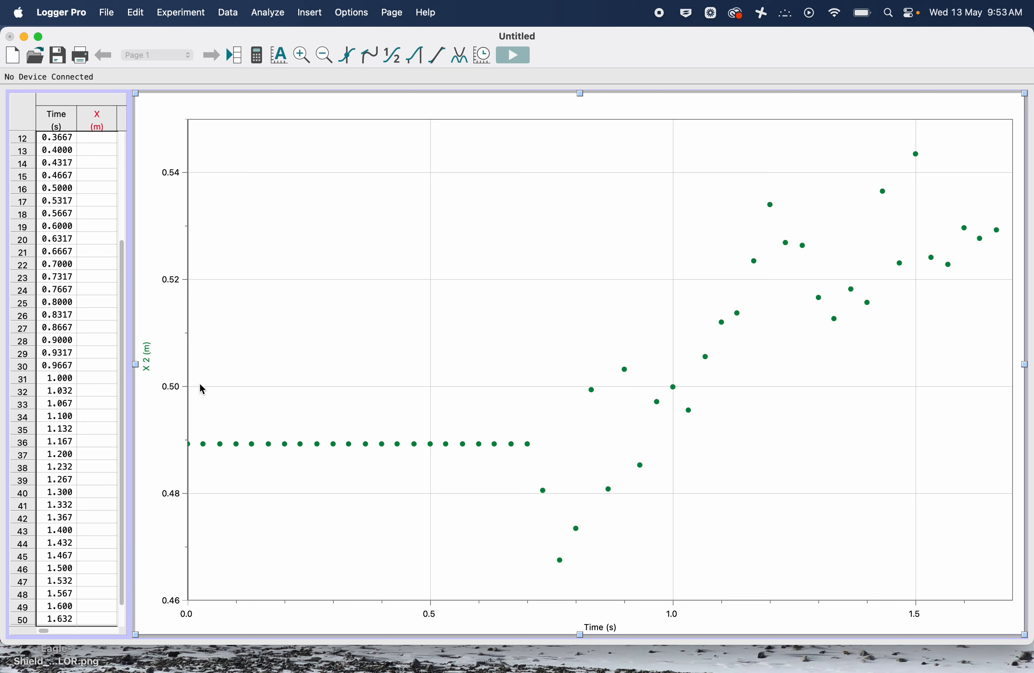
# Step: Open the choice of data columns for the graph's vertical axis
pyautogui.click(148, 359)
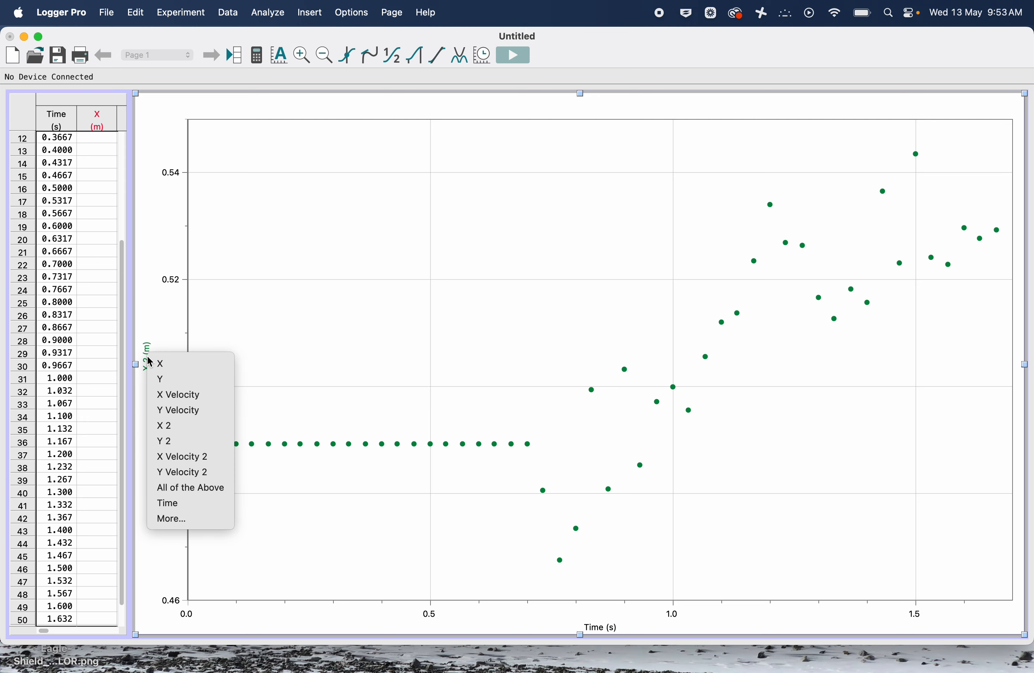